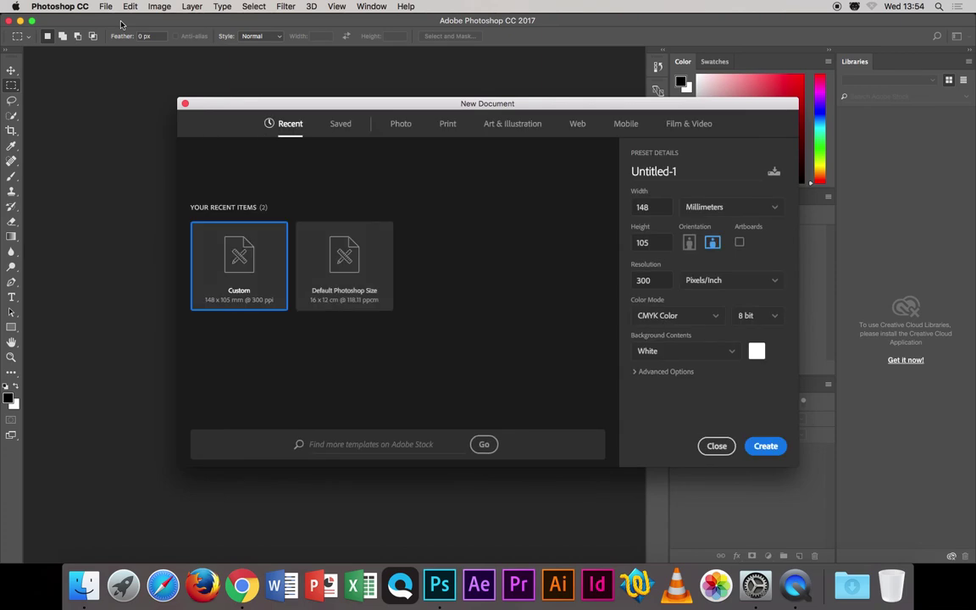
Create a new document from the A6 print preset in landscape orientation, 148 x 105 mm, with CMYK Color mode.
left_click(447, 125)
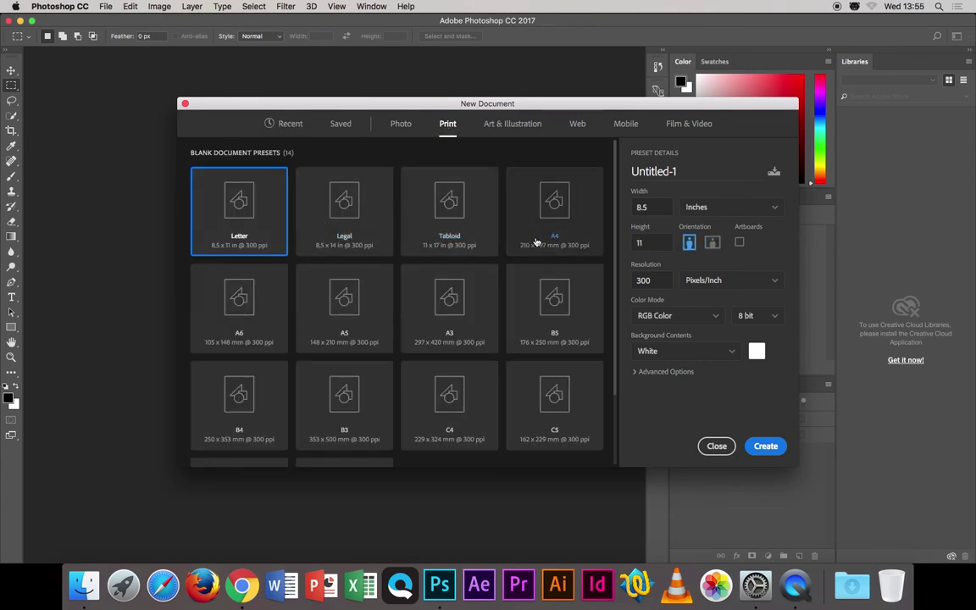
left_click(239, 313)
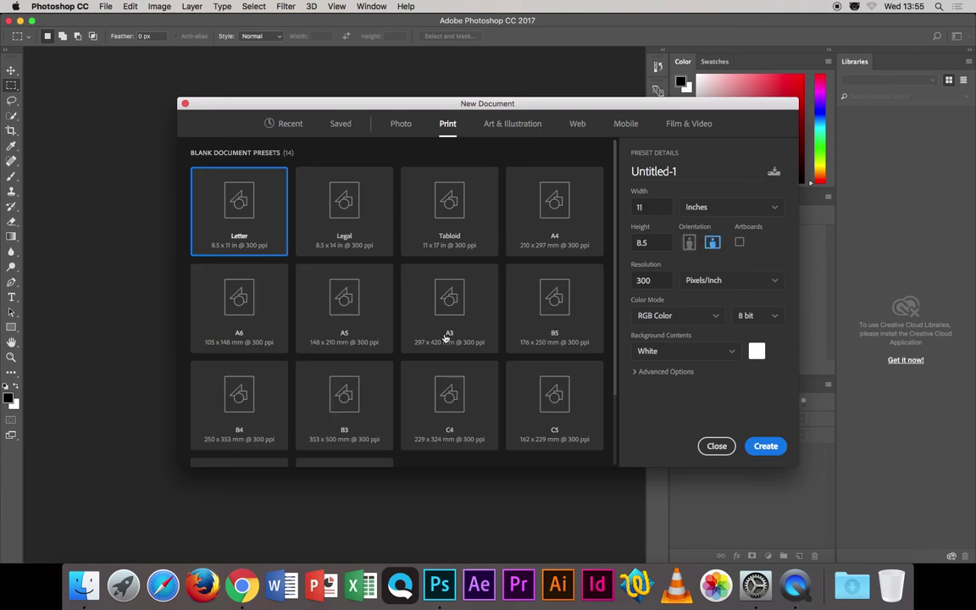
left_click(246, 322)
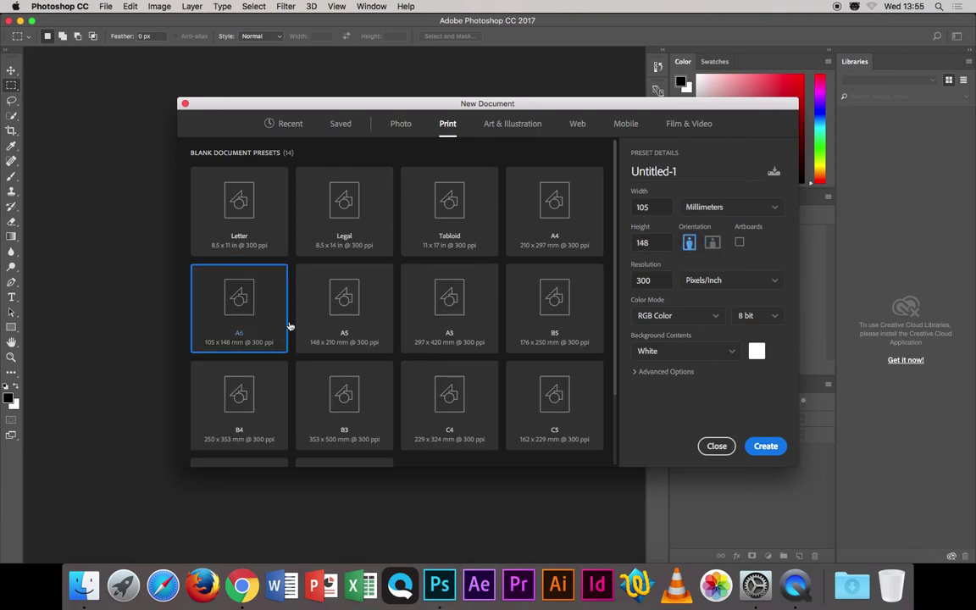
left_click(712, 243)
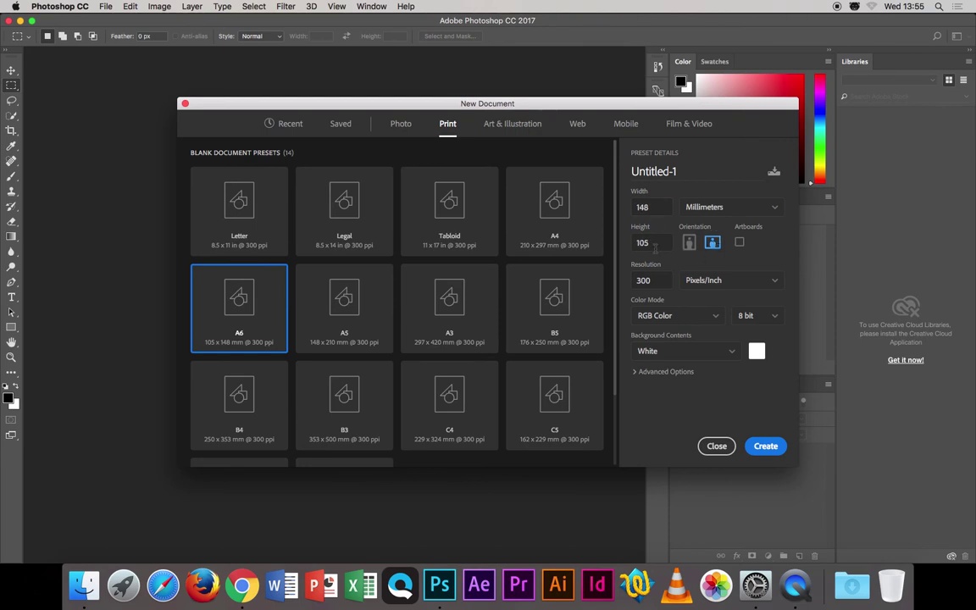
left_click(661, 318)
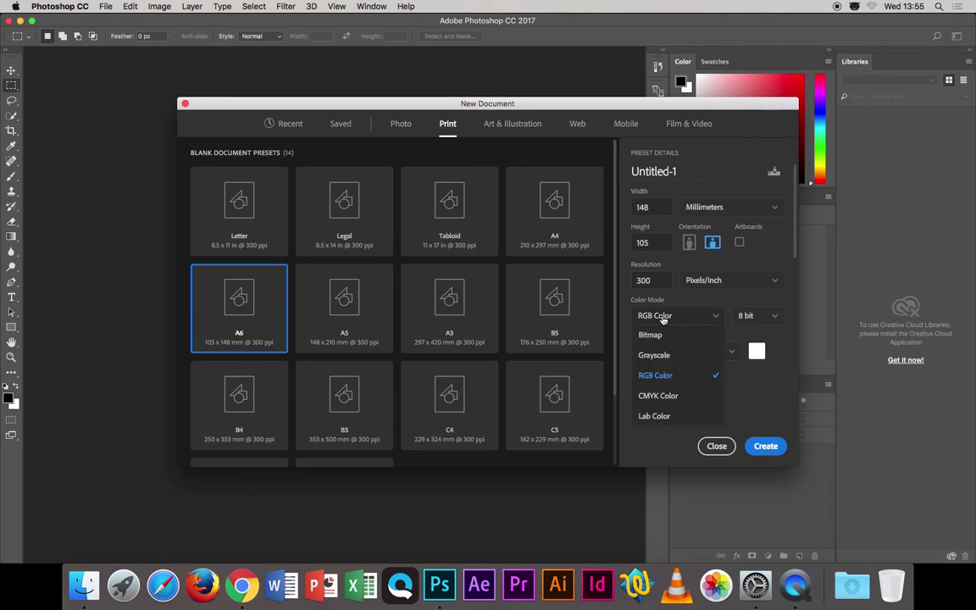
left_click(669, 396)
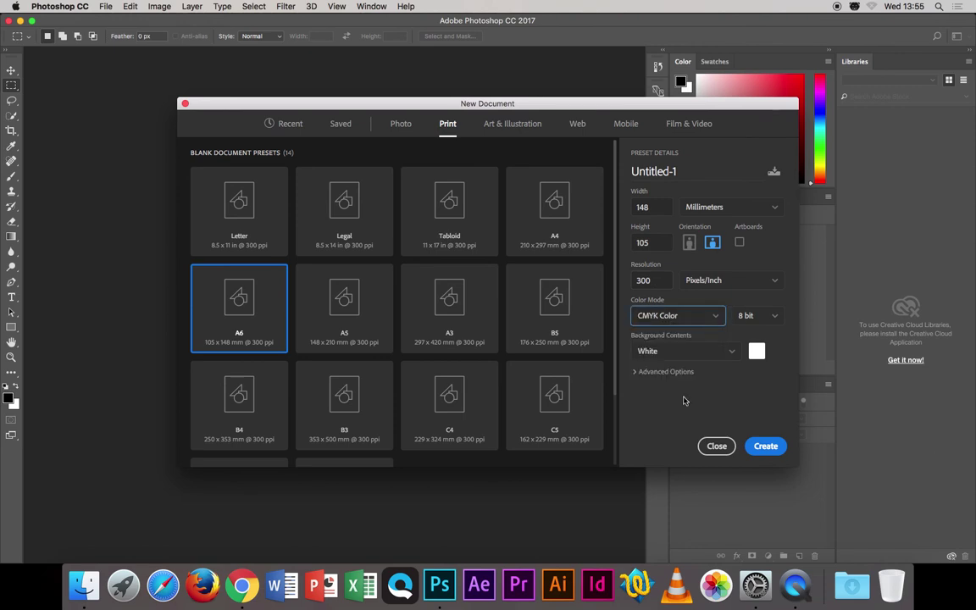
left_click(774, 450)
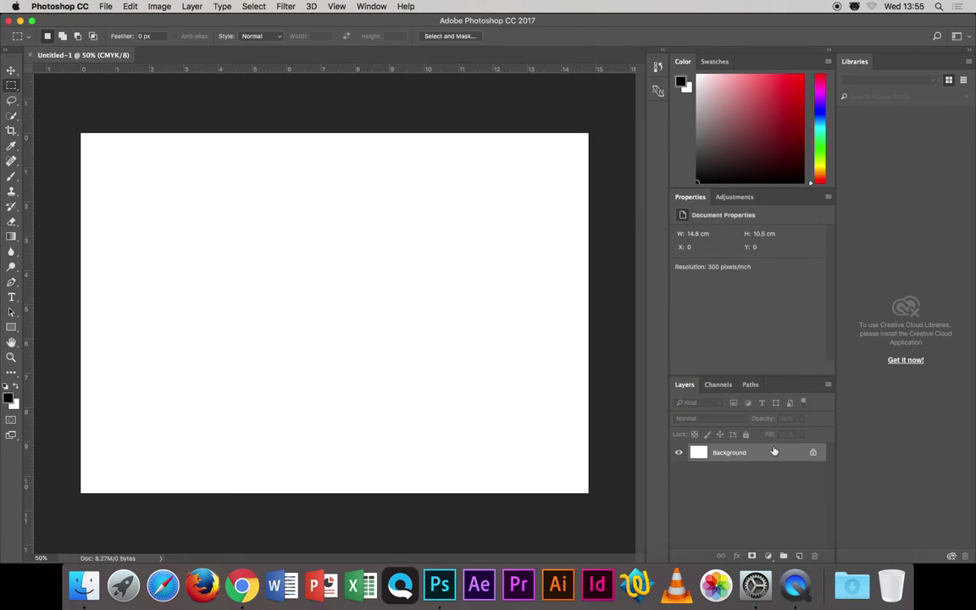
Hide the Layers panel and show it again.
key("super+minus")
key("super+minus")
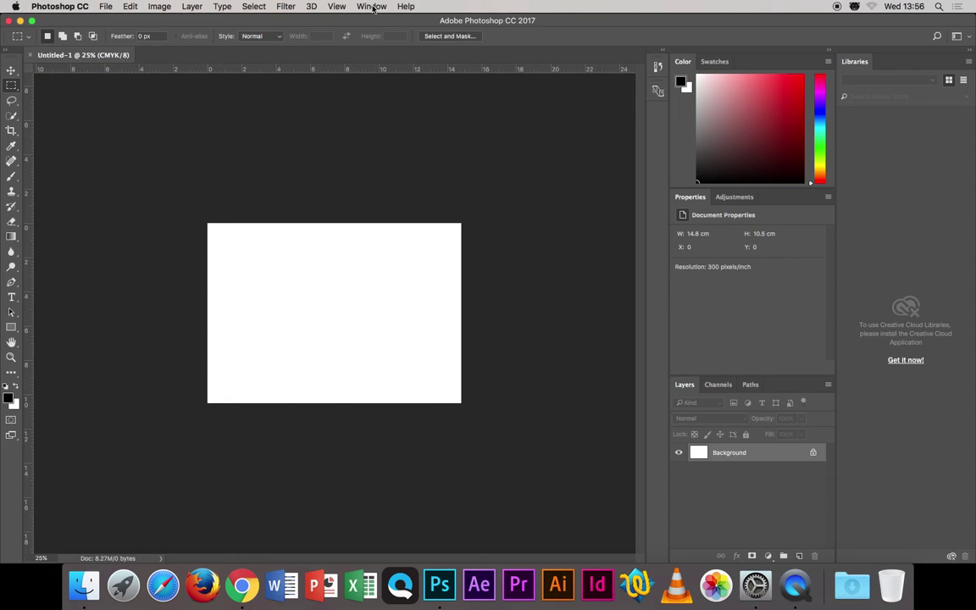
left_click(373, 7)
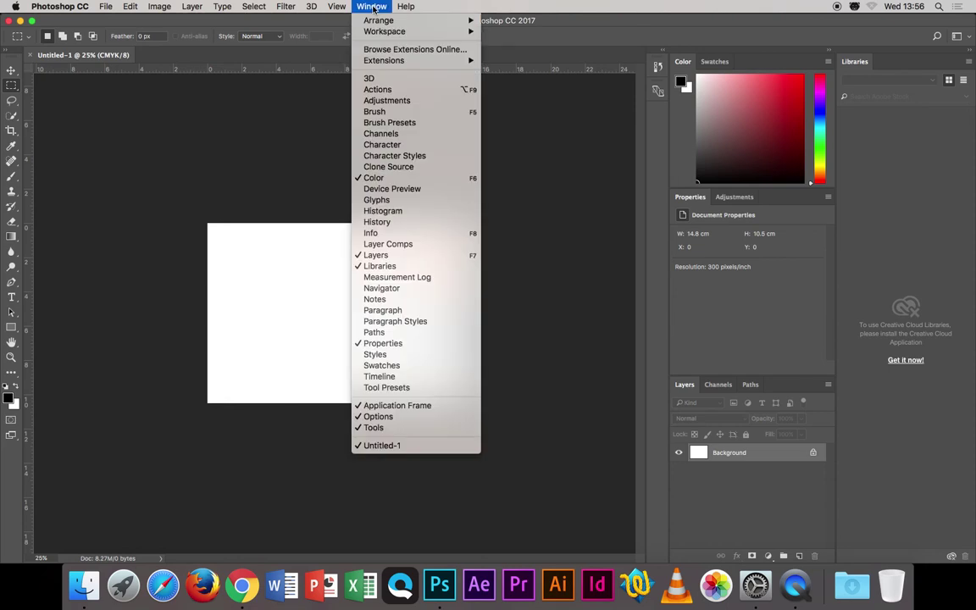
left_click(380, 255)
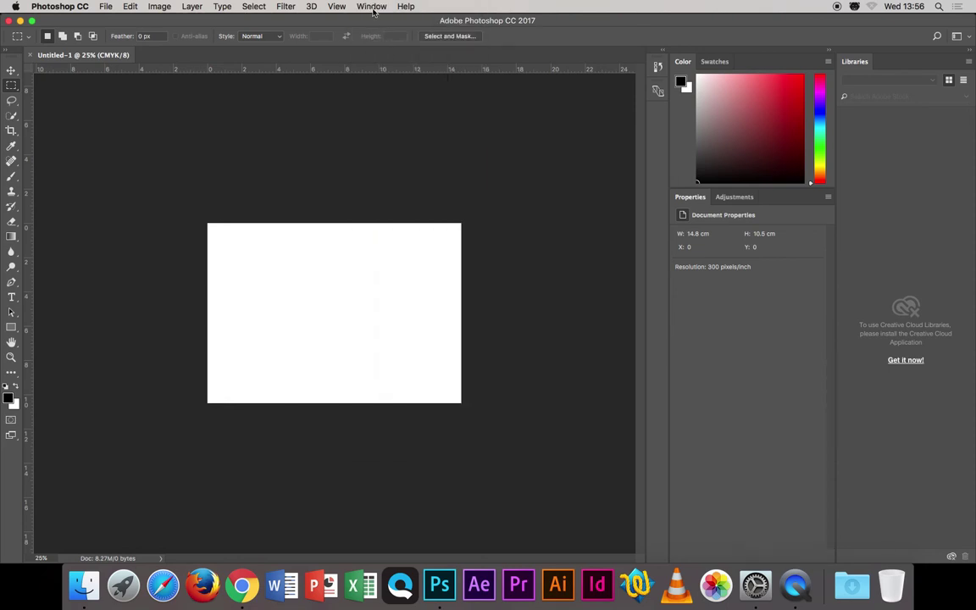
left_click(371, 7)
left_click(391, 255)
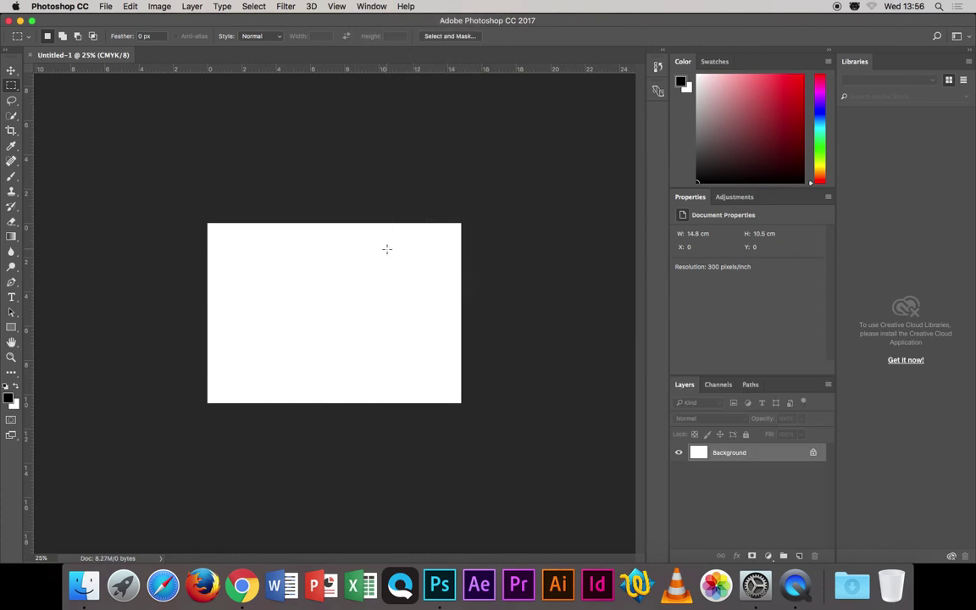
Convert the Background layer into an artboard named "postcard front", keeping the custom 1748 x 1240 px size.
left_click(829, 386)
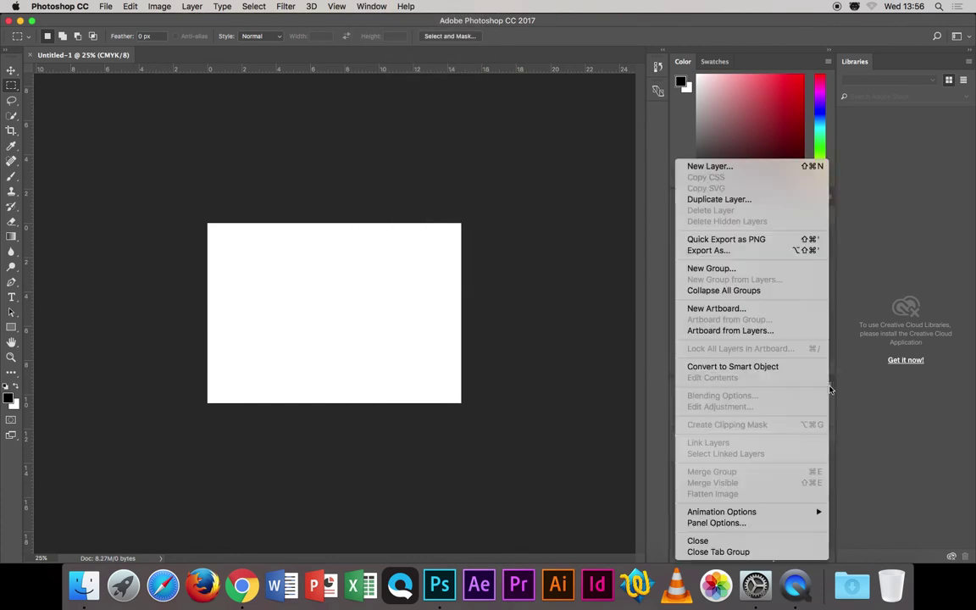
left_click(725, 332)
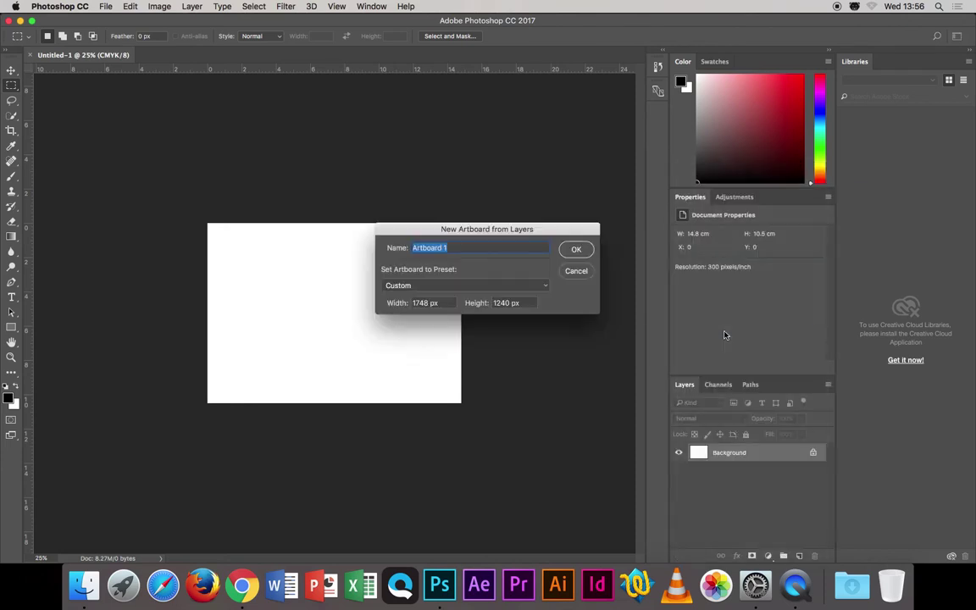
type("postcard front")
left_click(575, 250)
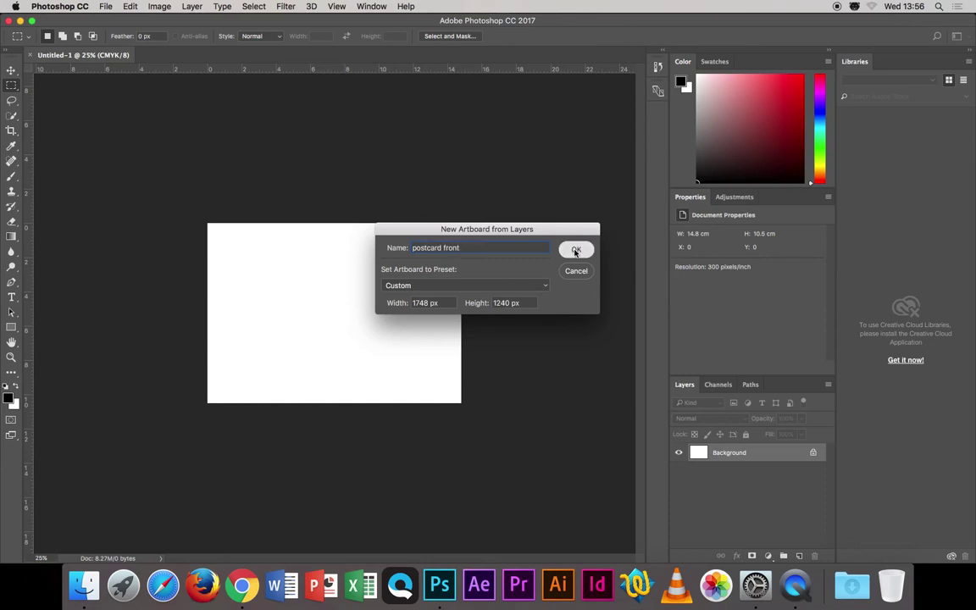
left_click(575, 251)
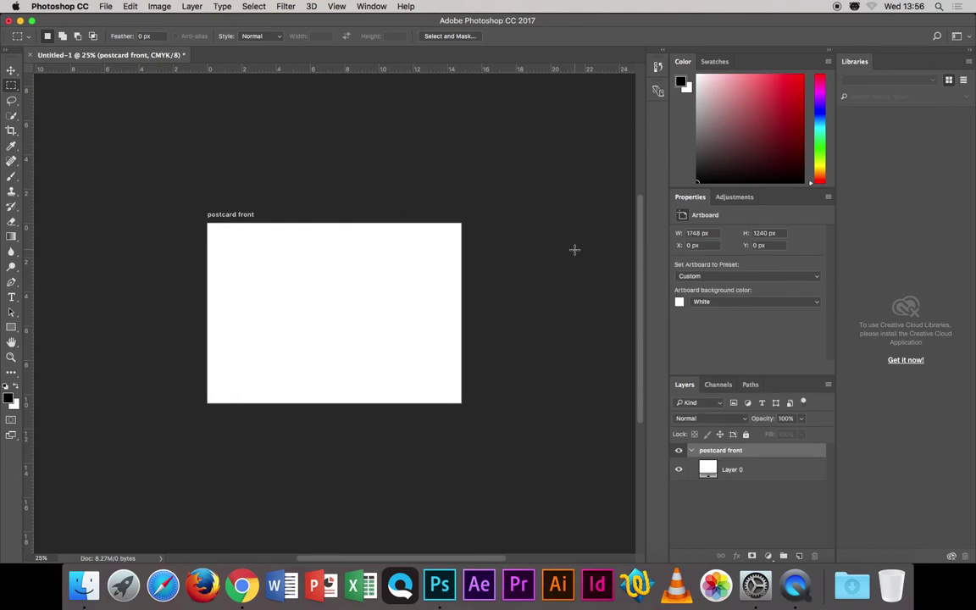
Add a second artboard named "Postcard back" with the same 1748 x 1240 px size.
left_click(828, 386)
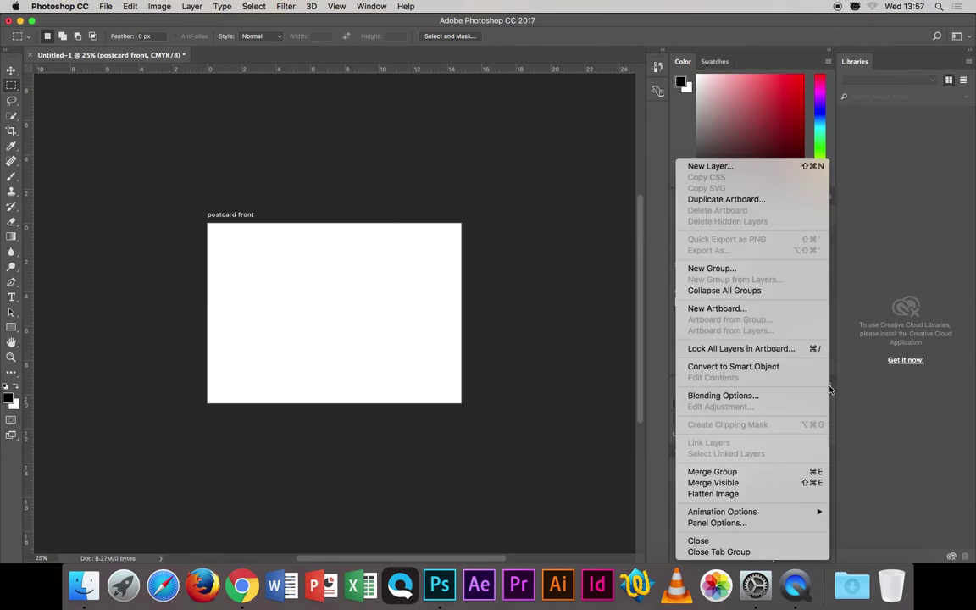
left_click(716, 310)
type("Po")
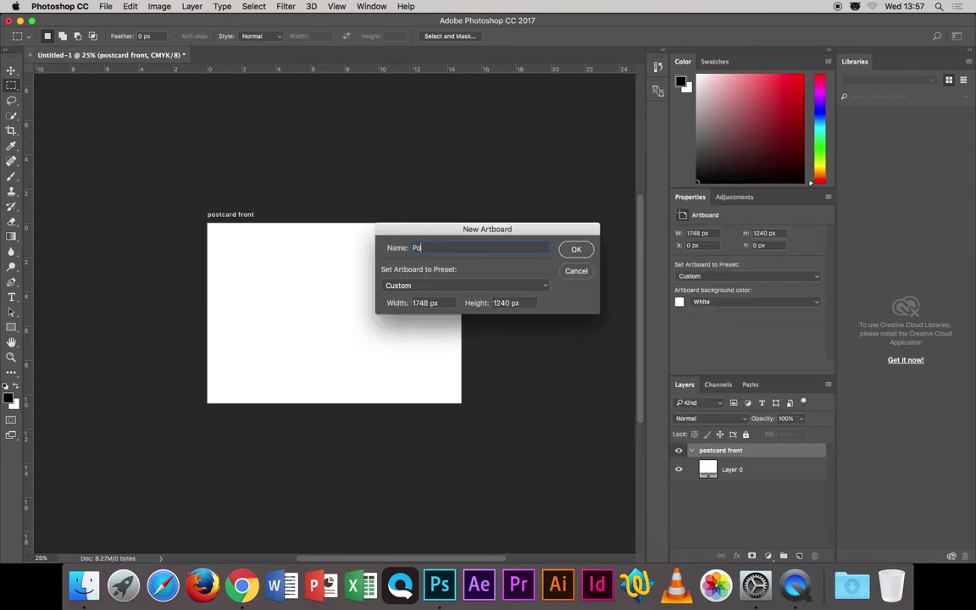
type("stcard back")
left_click(576, 251)
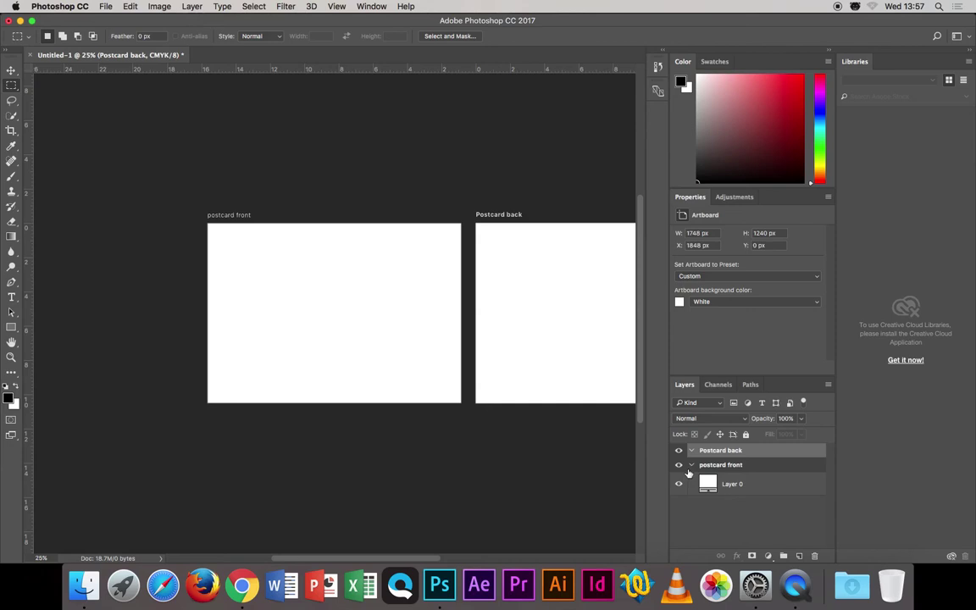
Collapse both artboards in the layer list and switch between Postcard back and postcard front to check each one's place on the canvas.
left_click(692, 468)
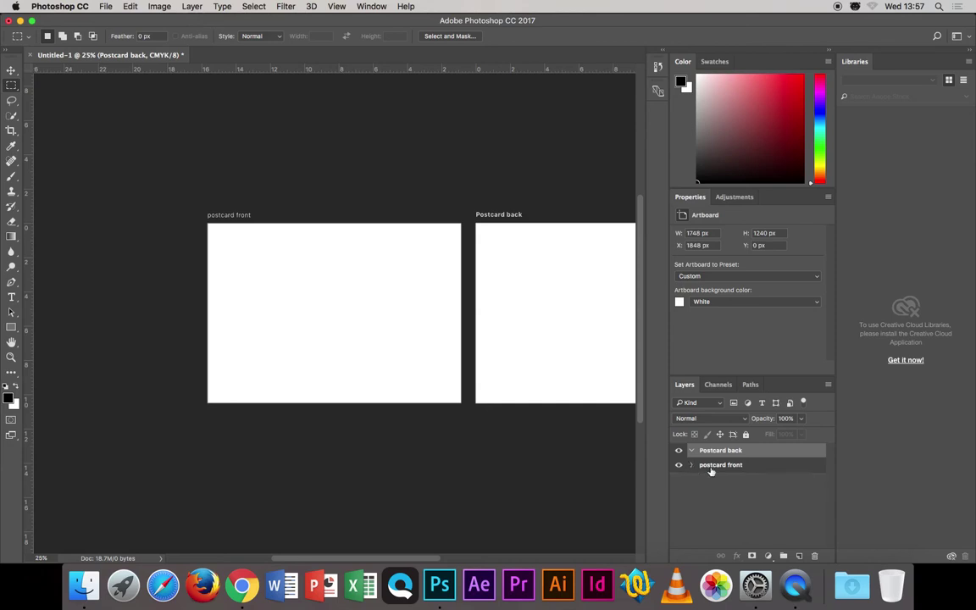
left_click(691, 450)
left_click(710, 469)
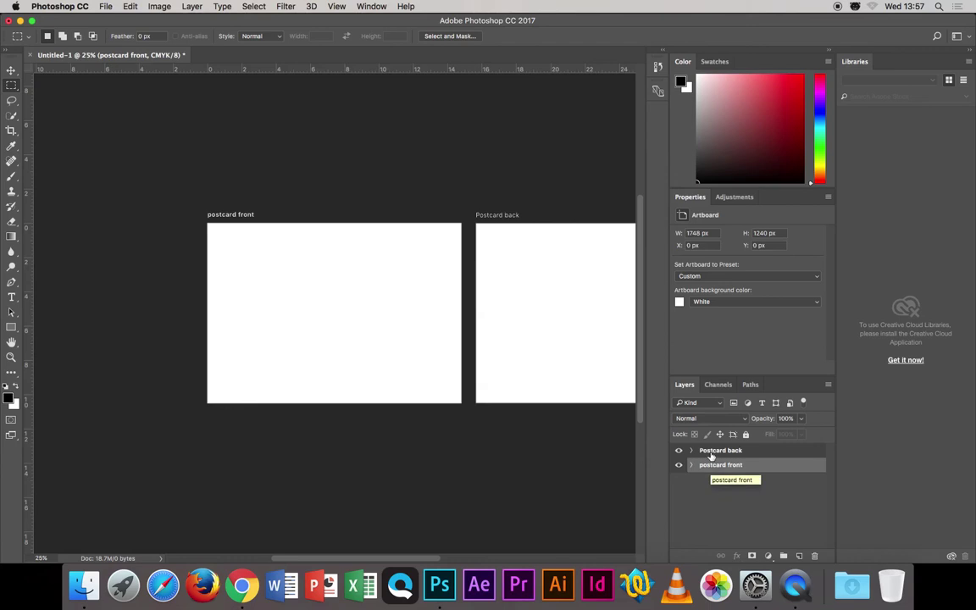
left_click(712, 452)
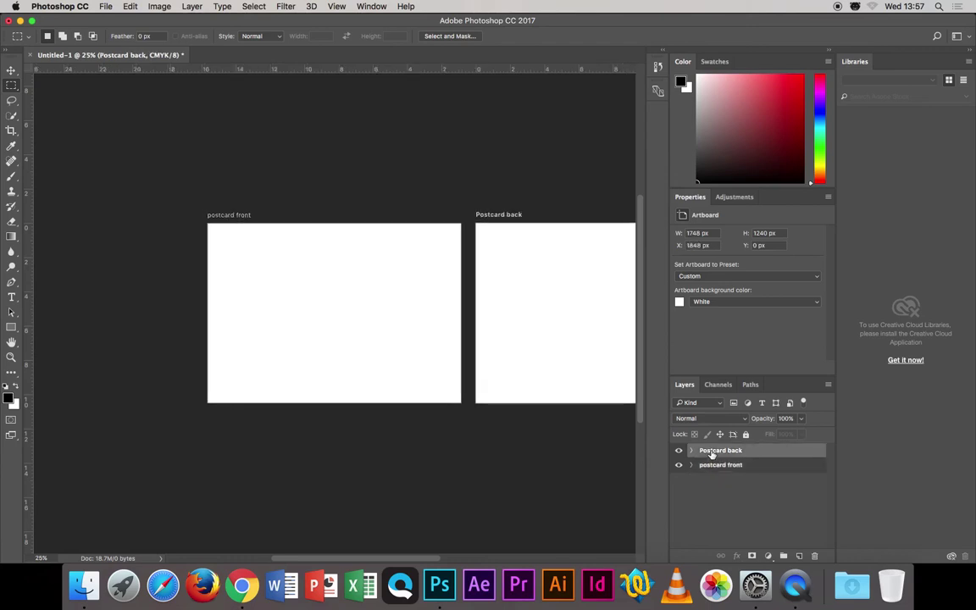
left_click_drag(526, 442, 435, 454)
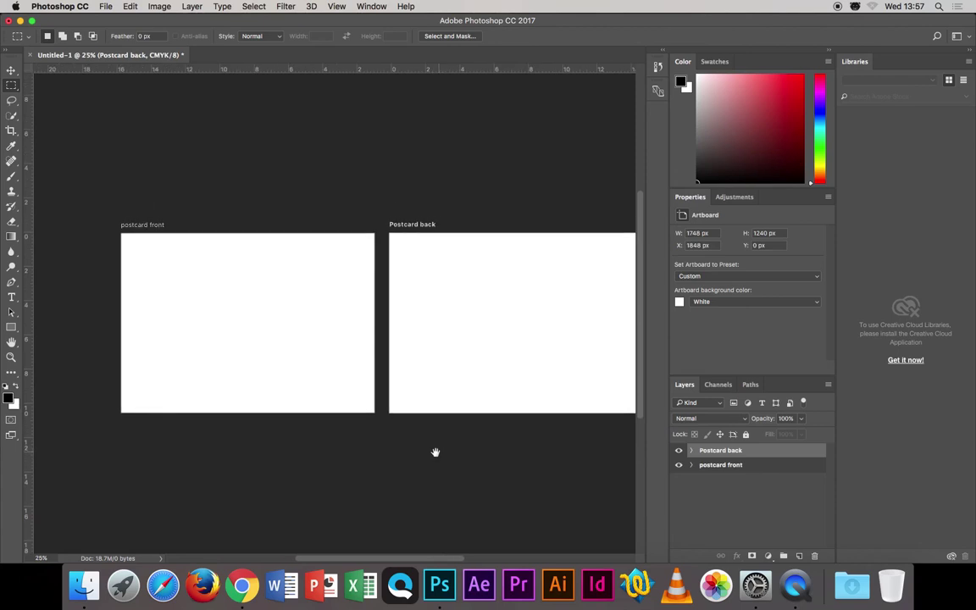
left_click(712, 466)
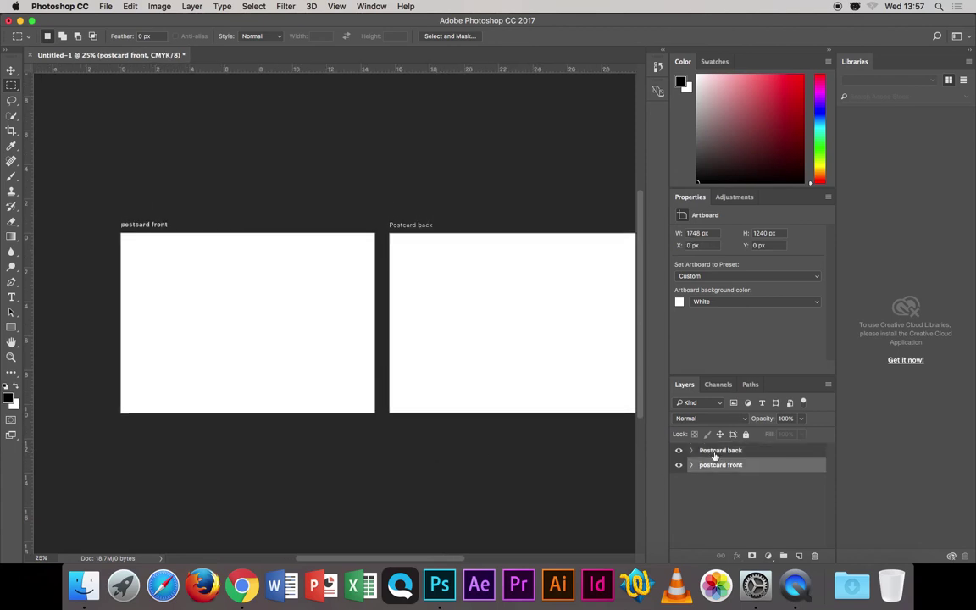
left_click(714, 453)
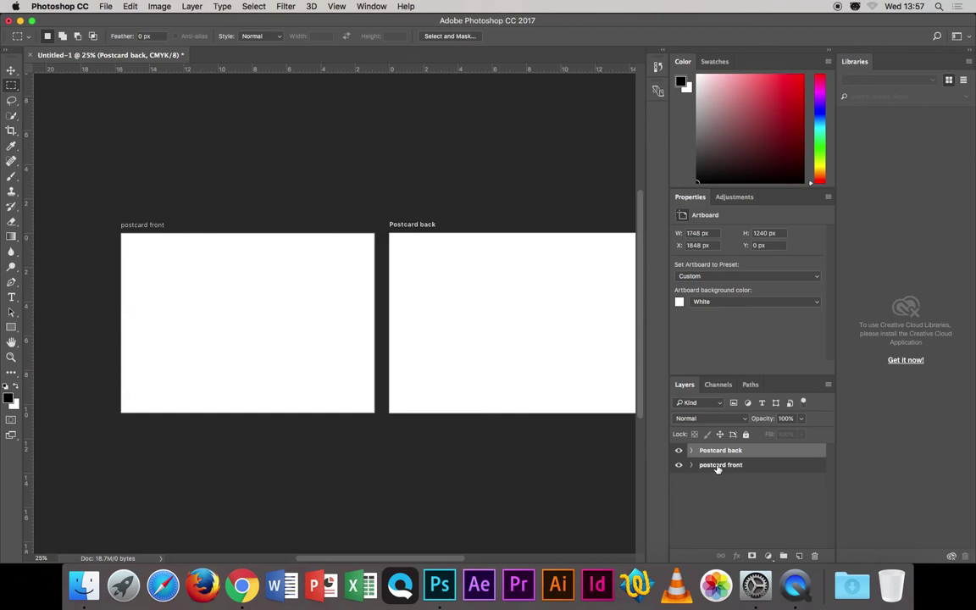
left_click(718, 467)
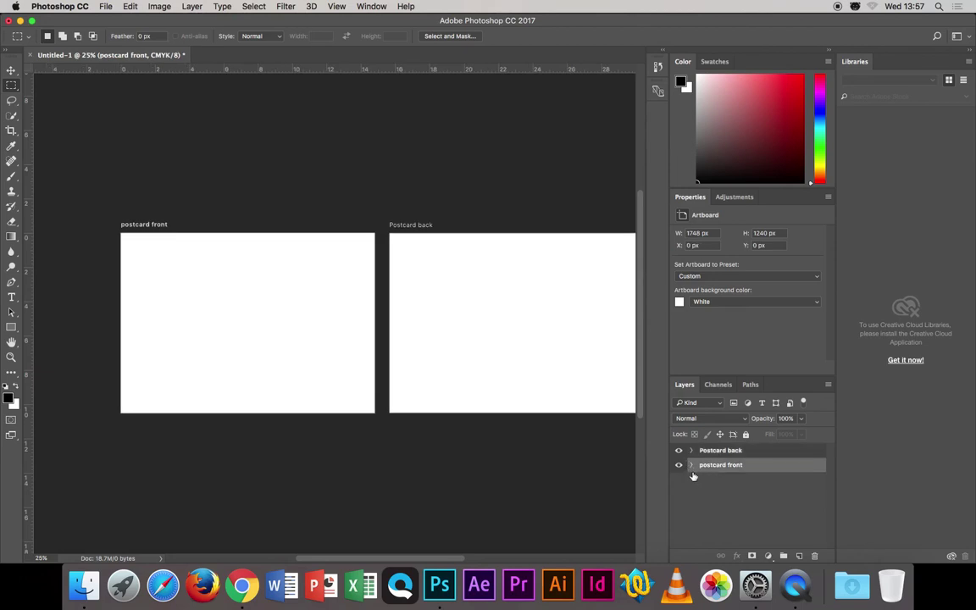
Add a new empty layer inside the Postcard back artboard.
left_click(691, 466)
left_click(692, 465)
left_click(723, 451)
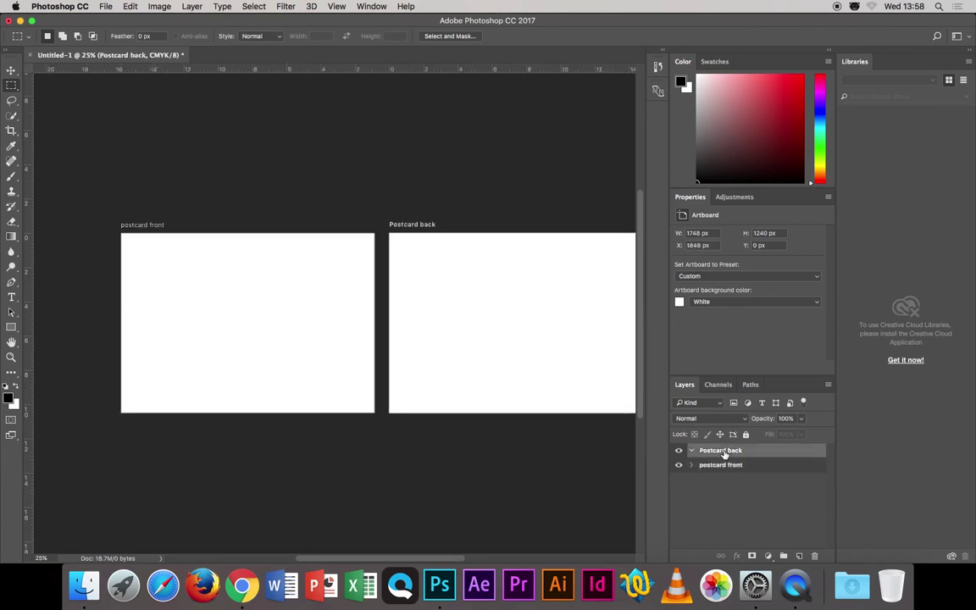
left_click(798, 557)
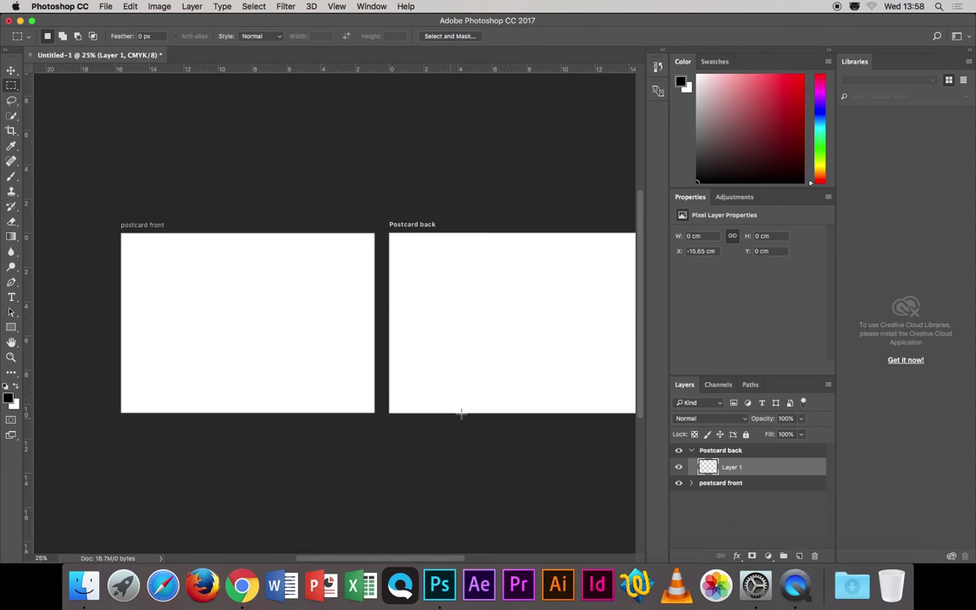
Select a rectangular strip across the full width of the Postcard back artboard's upper edge, about 1.5 cm high.
left_click_drag(536, 342, 437, 343)
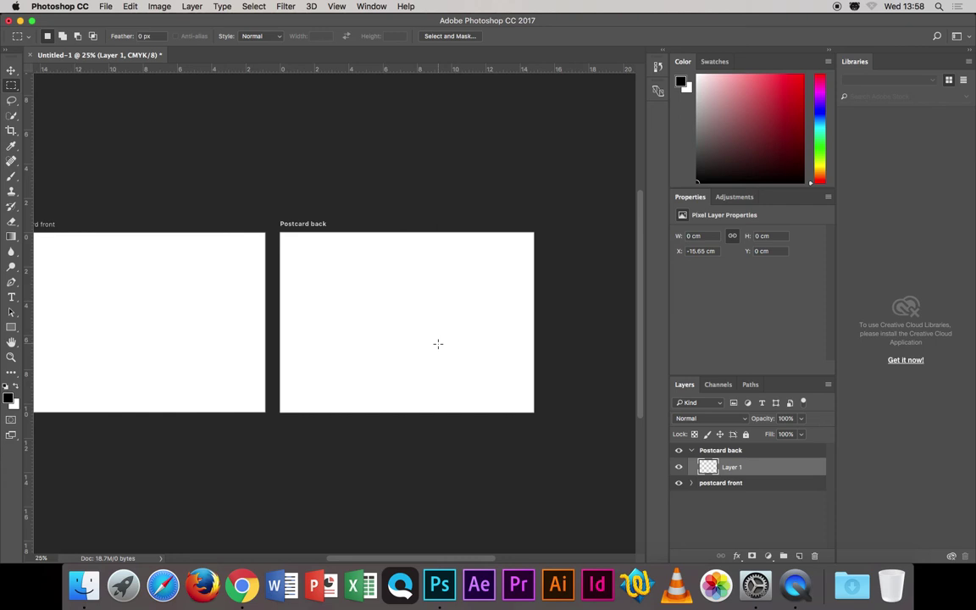
key("super+equal")
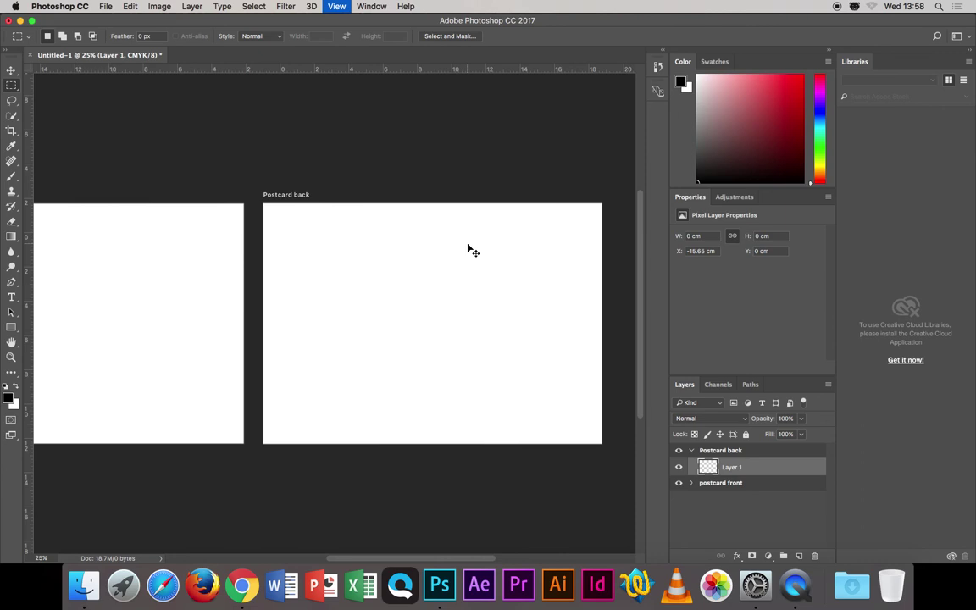
key("super+equal")
key("super+equal")
left_click_drag(494, 254, 409, 253)
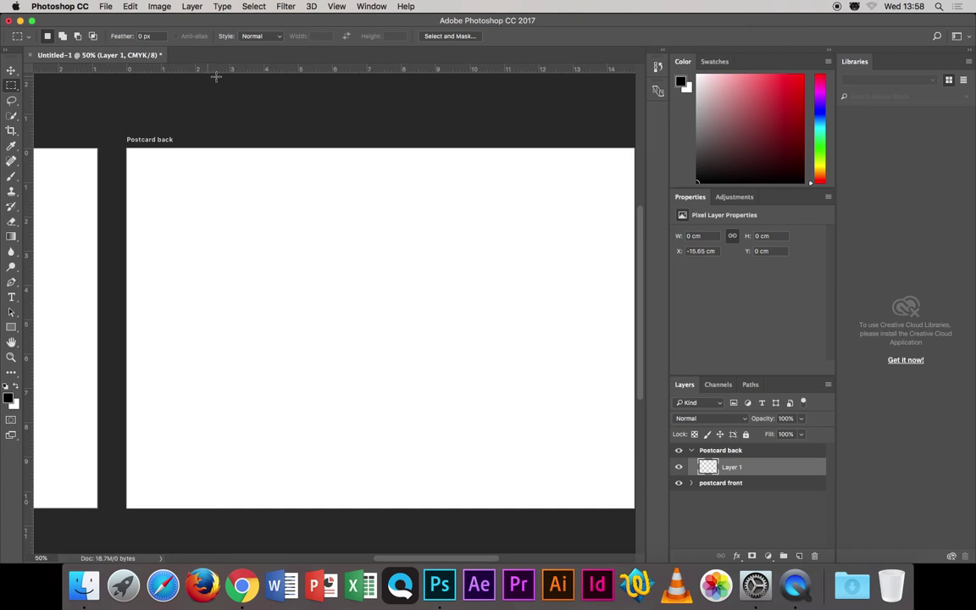
scroll(556, 88, "right", 3)
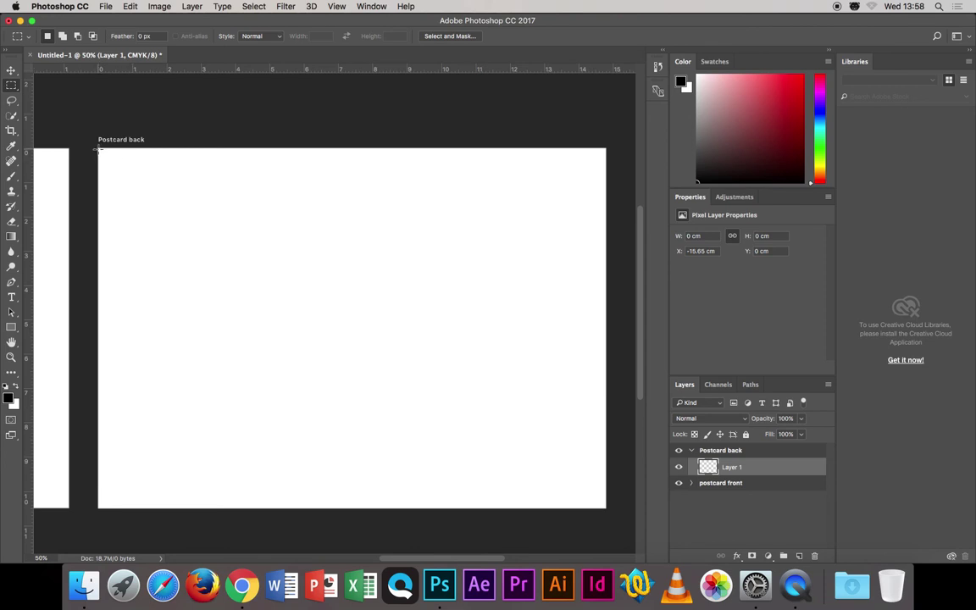
left_click_drag(98, 148, 610, 200)
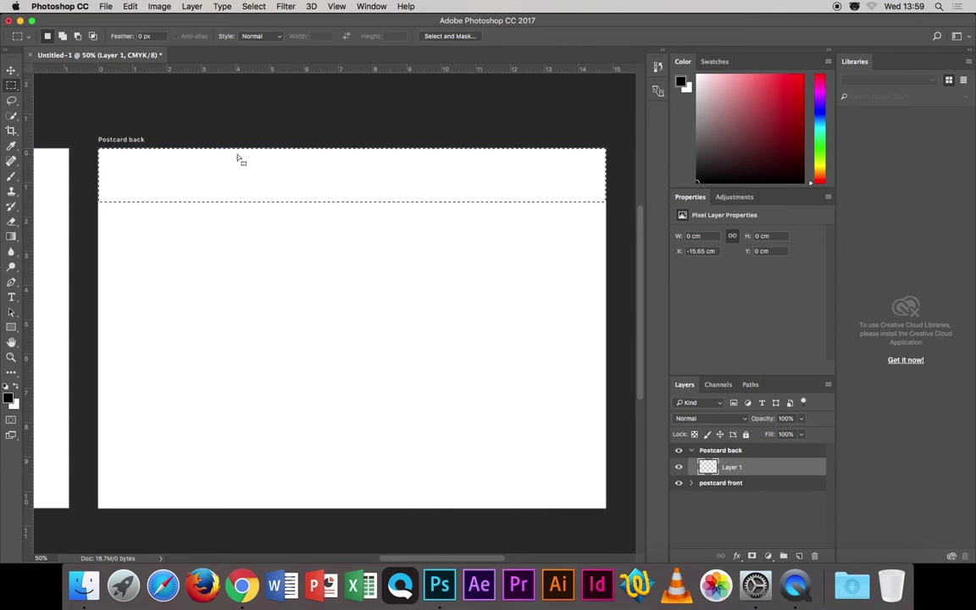
Show transform controls on the selection and place a vertical guide through its centre, at about 7.4 cm.
left_click(11, 71)
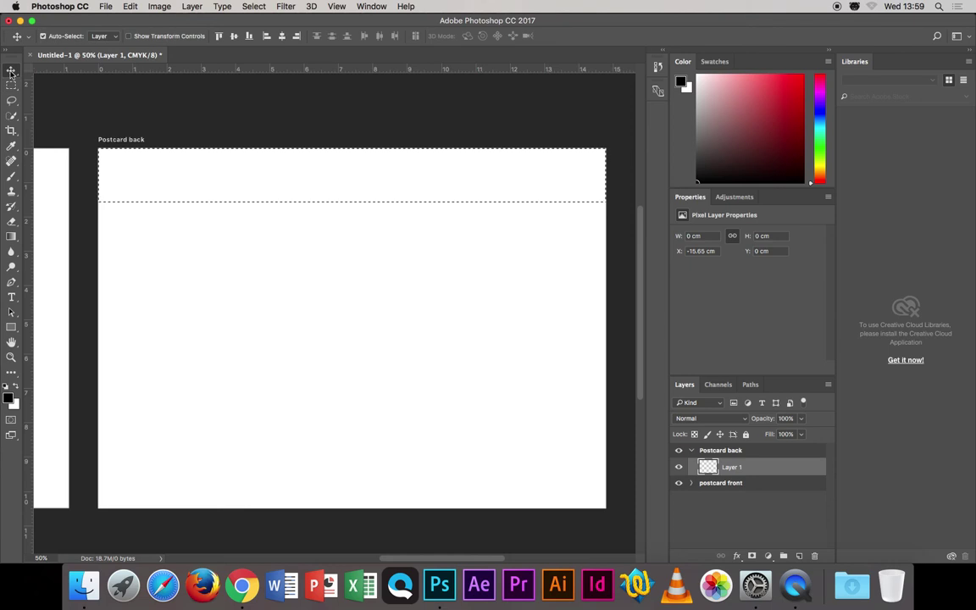
left_click(129, 36)
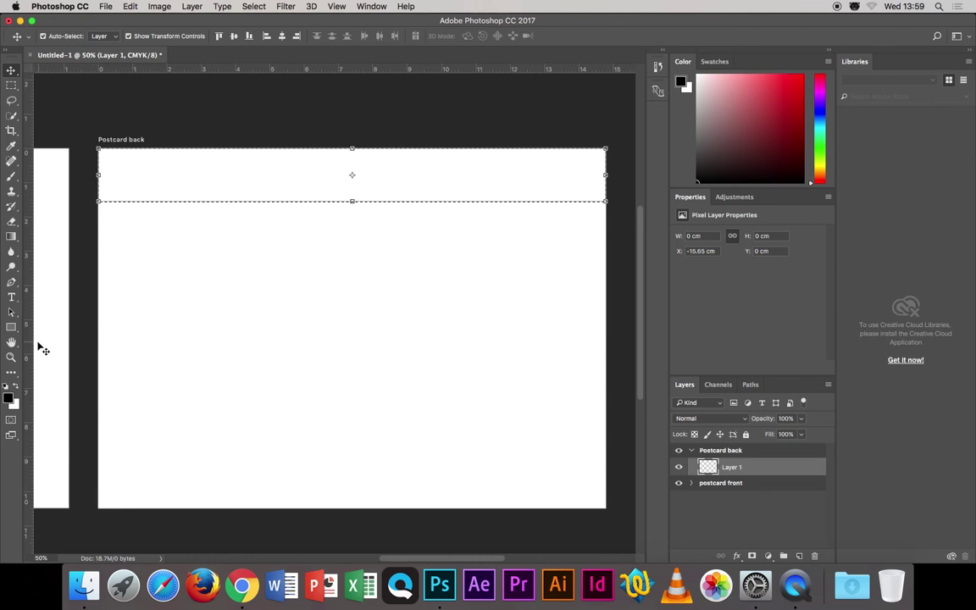
left_click_drag(28, 343, 354, 344)
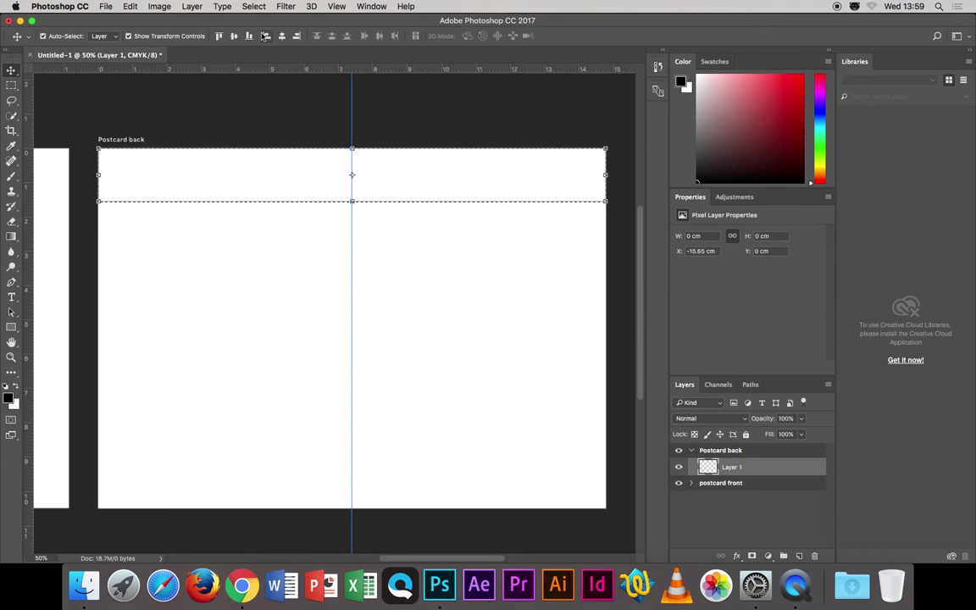
Replace the selection with a full-height vertical strip about 1.8 cm wide in the Postcard back artboard's left half.
left_click(253, 6)
left_click(262, 31)
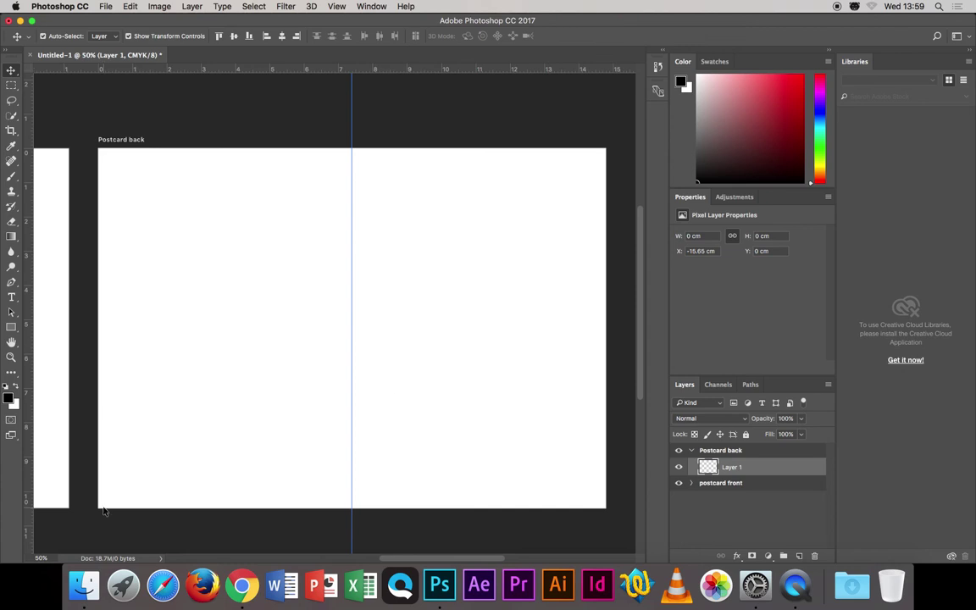
left_click(11, 85)
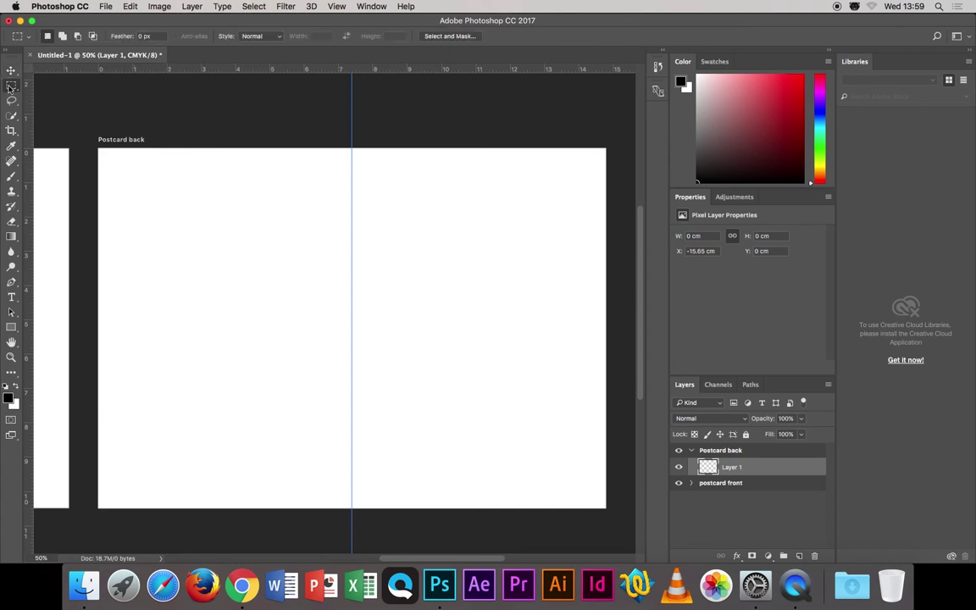
left_click_drag(196, 148, 260, 518)
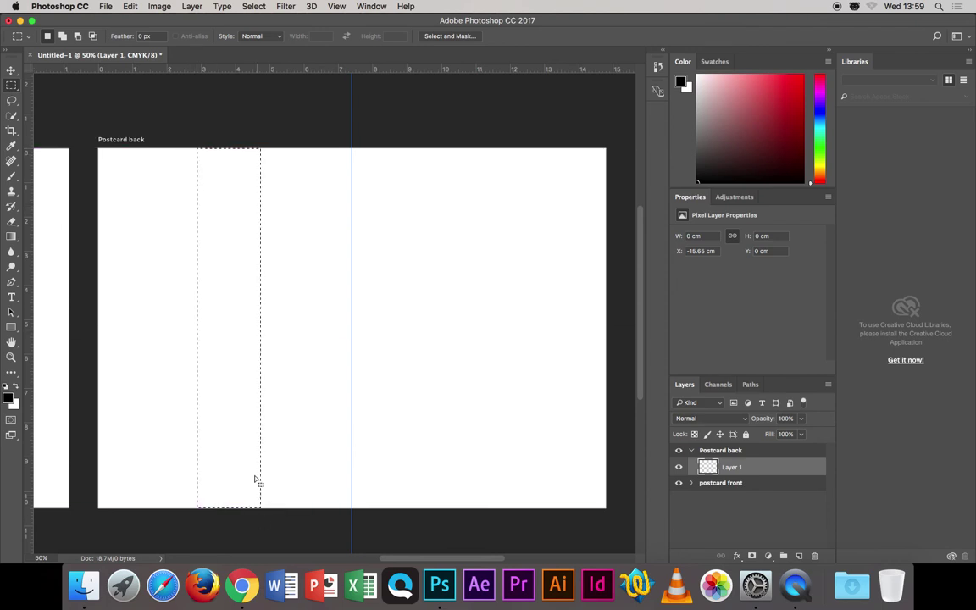
Place a horizontal guide through the strip's centre, at about 5.2 cm, and clear the selection.
left_click(12, 71)
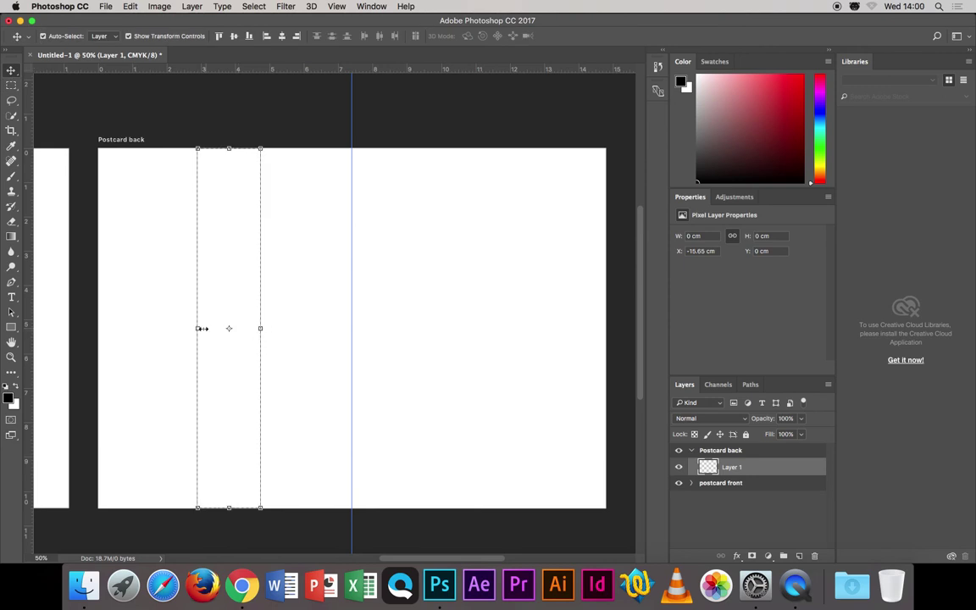
left_click_drag(215, 68, 256, 329)
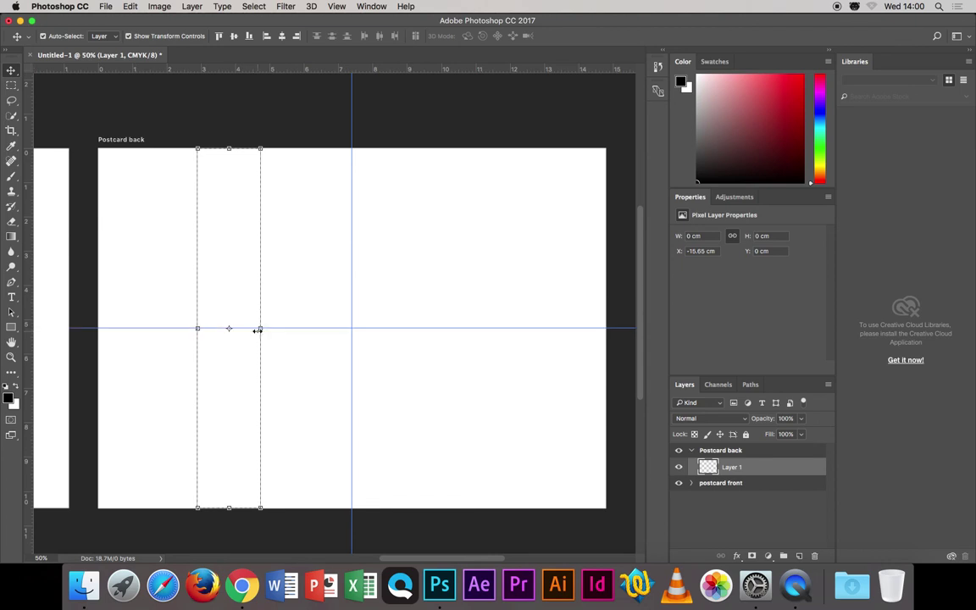
left_click(250, 7)
left_click(257, 30)
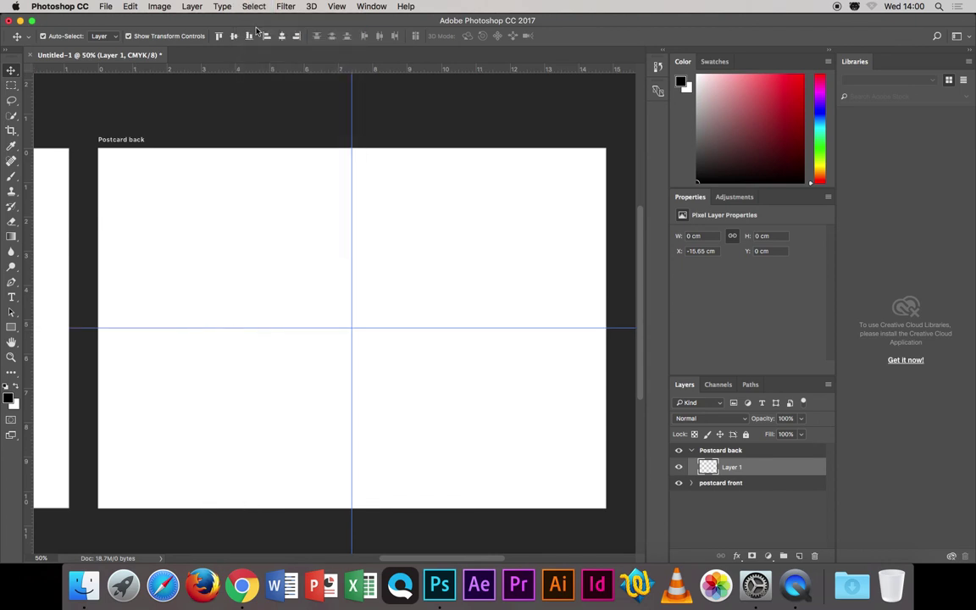
left_click_drag(432, 254, 351, 256)
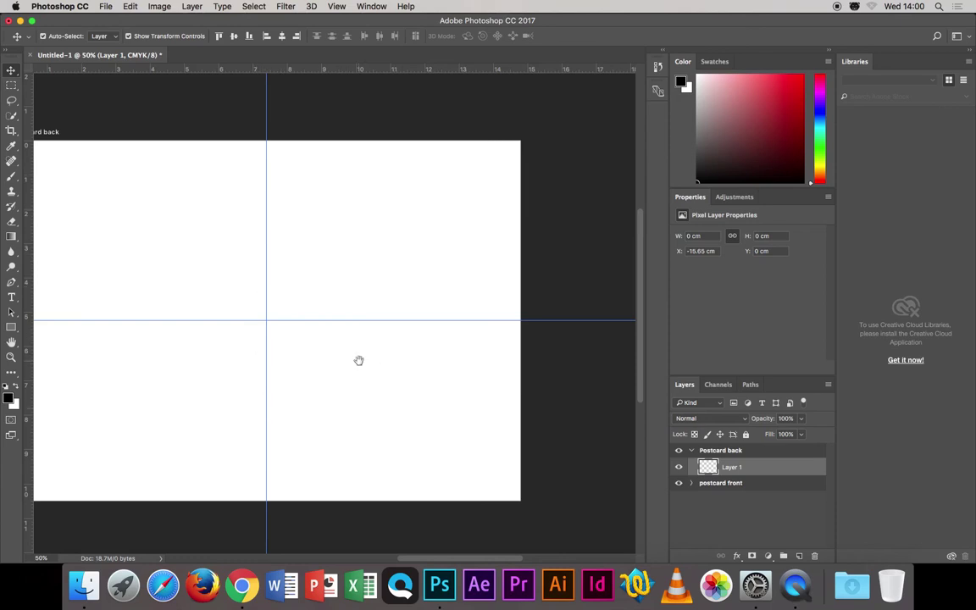
left_click_drag(360, 359, 385, 364)
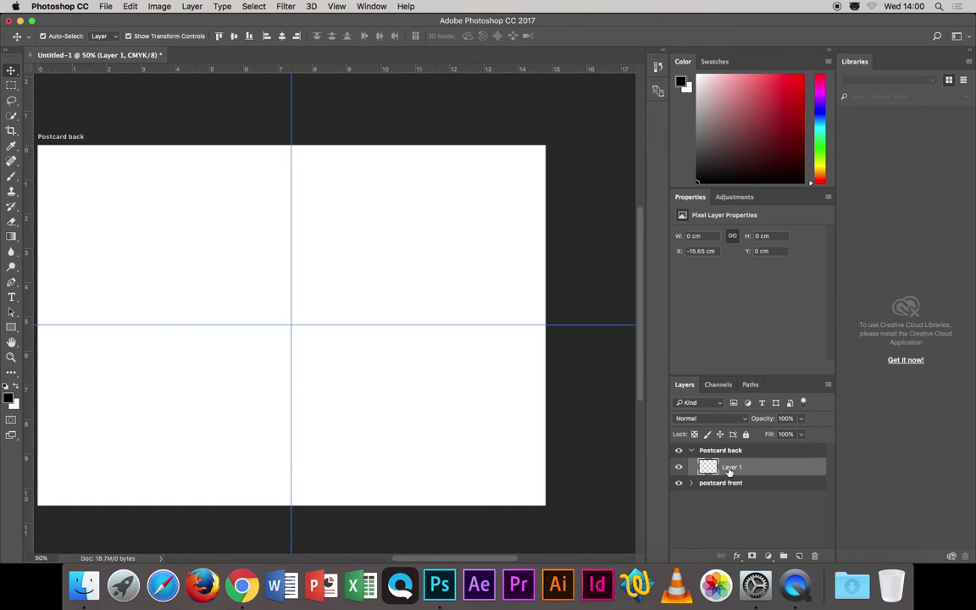
Rename the empty layer in the Postcard back artboard to Lines.
double_click(730, 468)
type("Lines")
key("Return")
Keep black as the foreground colour and set the Pencil tool to a size of 2 px.
left_click(14, 403)
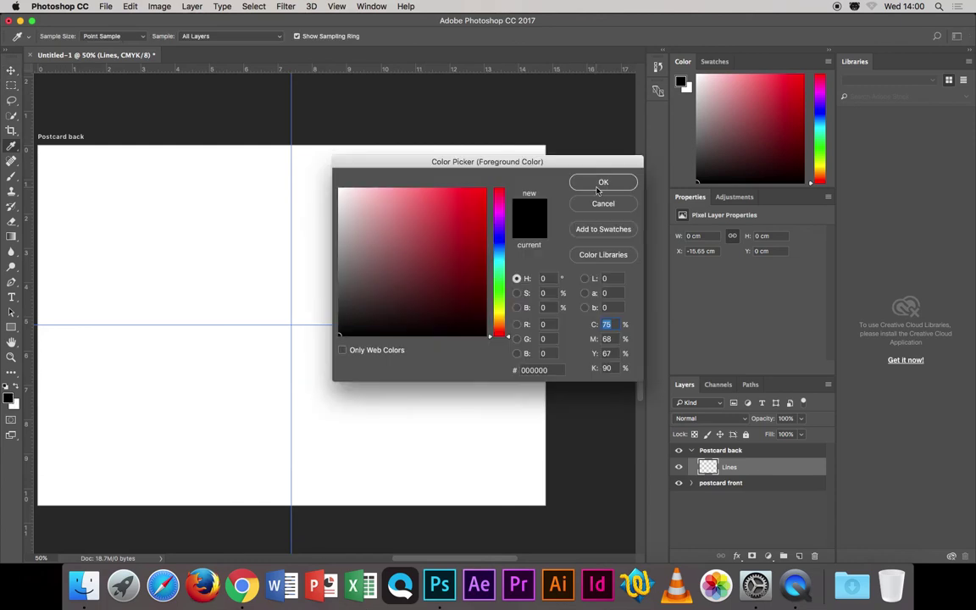
left_click(539, 172)
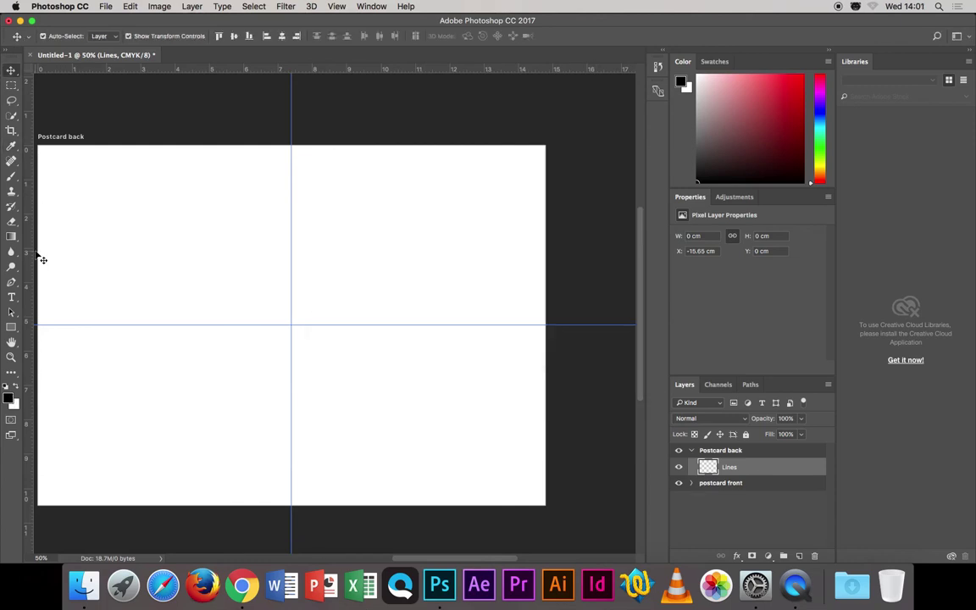
left_click(11, 175)
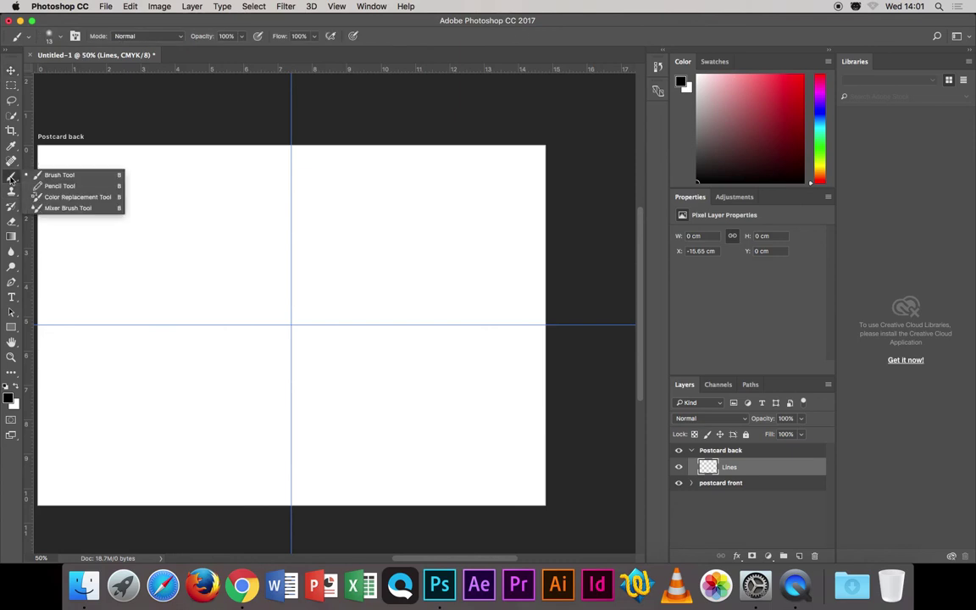
left_click(40, 187)
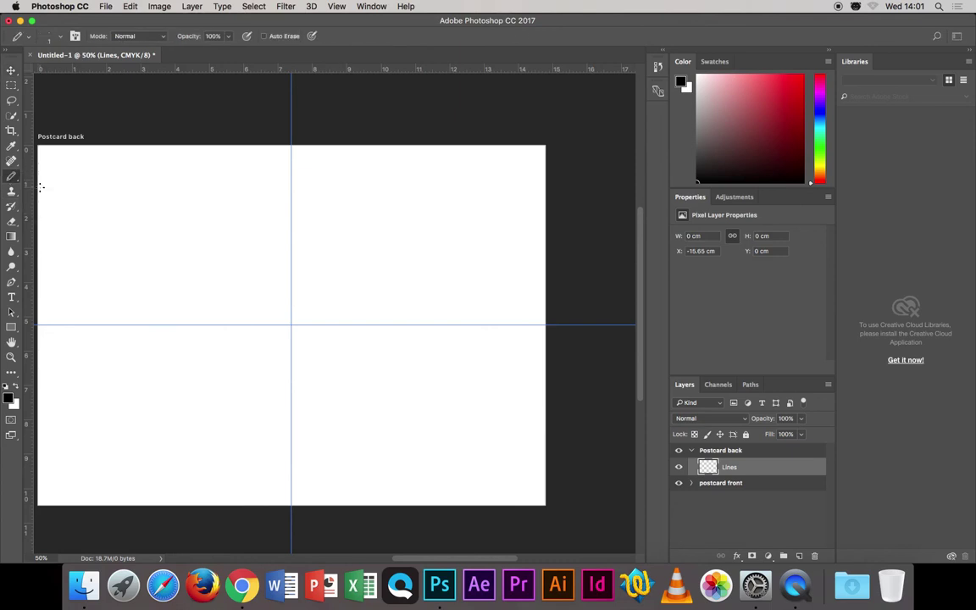
left_click(11, 176)
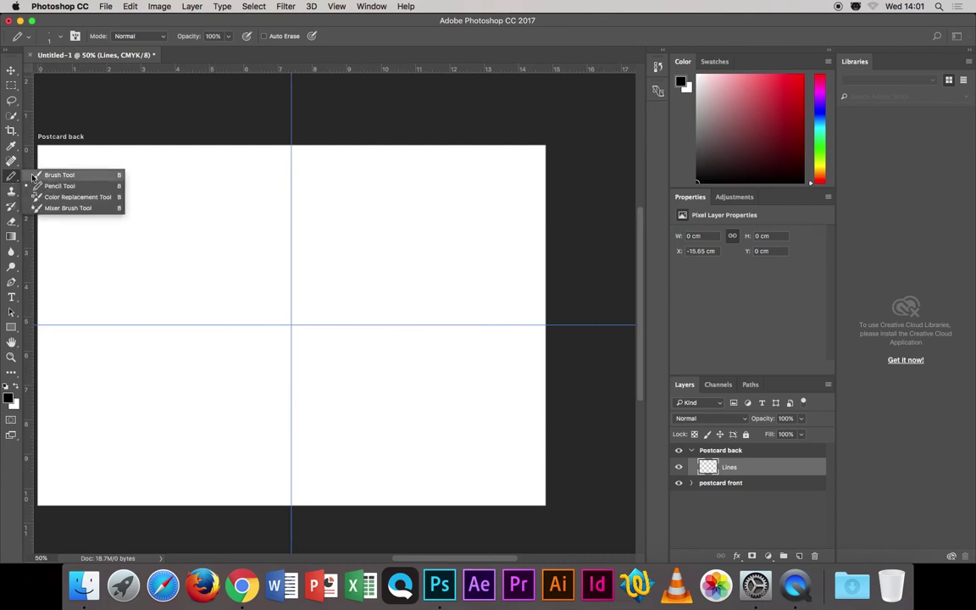
left_click(37, 174)
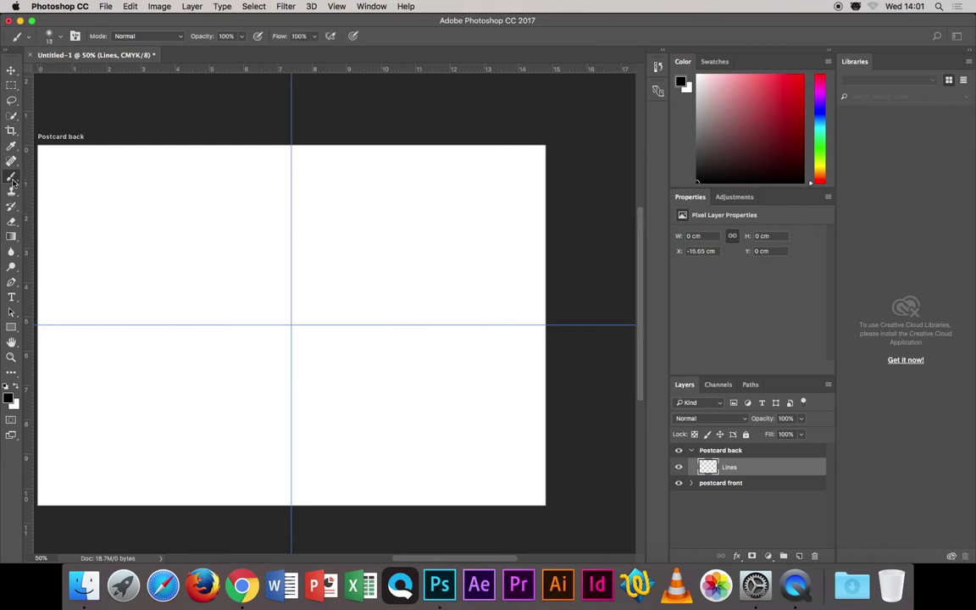
left_click(12, 178)
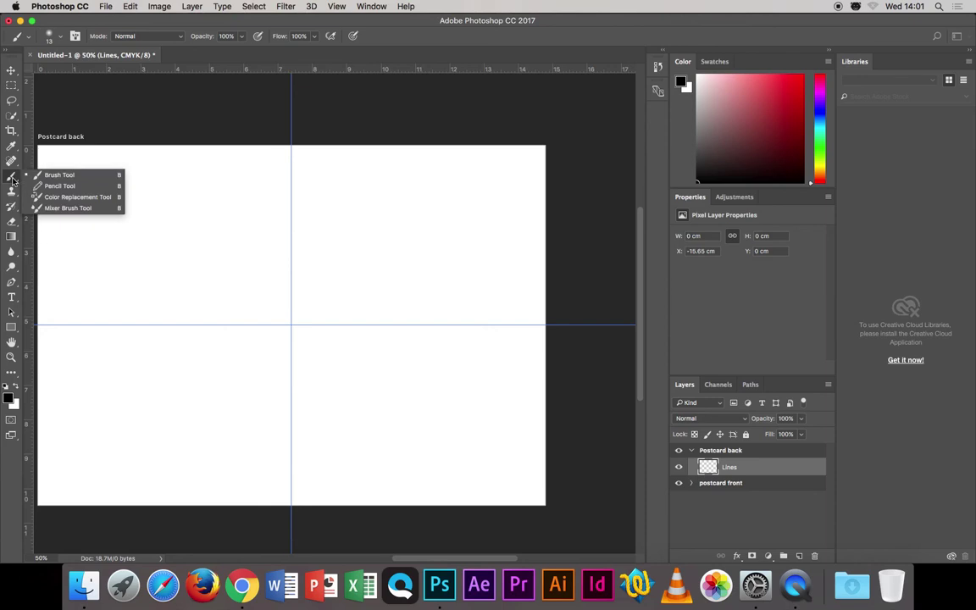
left_click(57, 186)
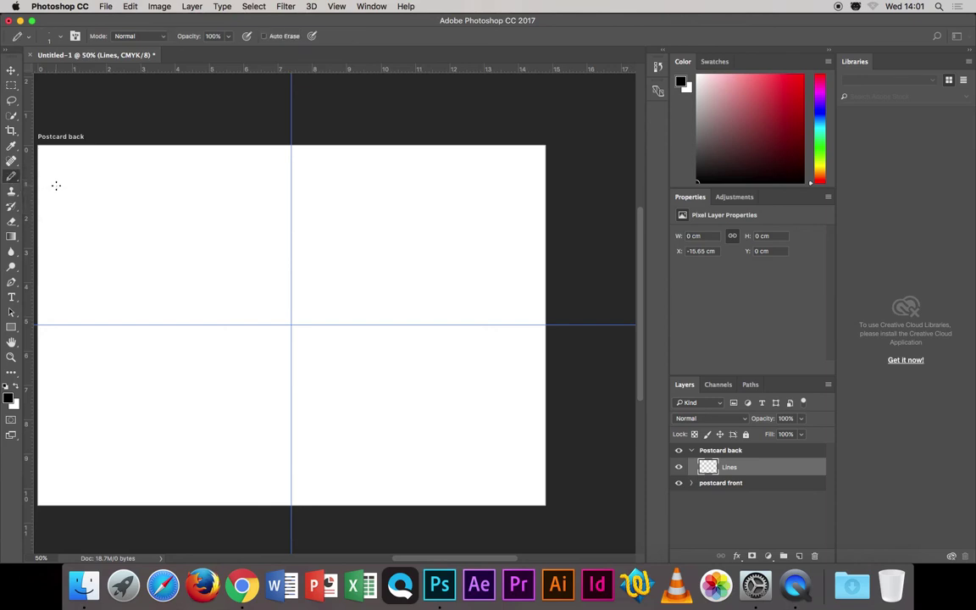
left_click(61, 38)
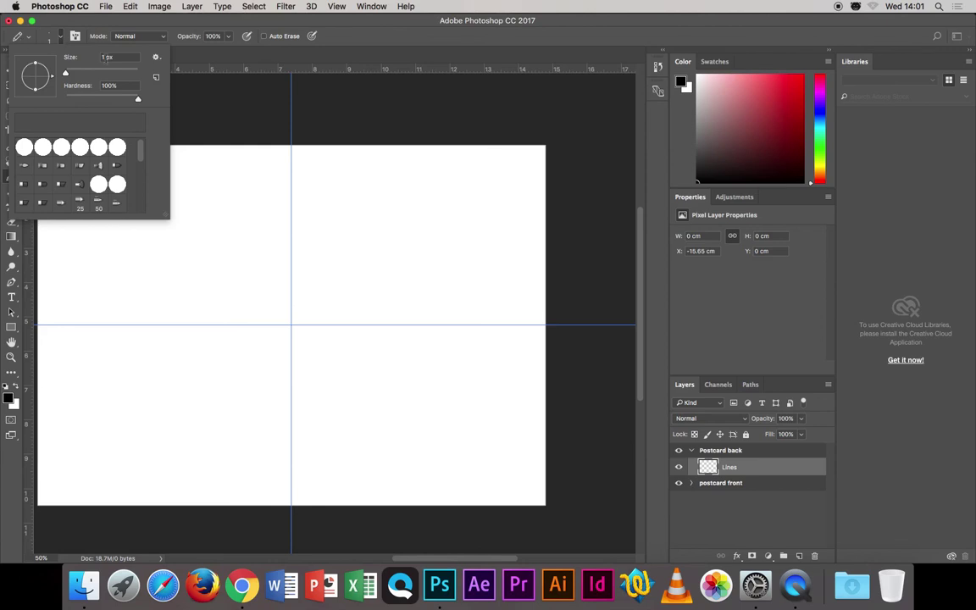
double_click(101, 57)
type("2")
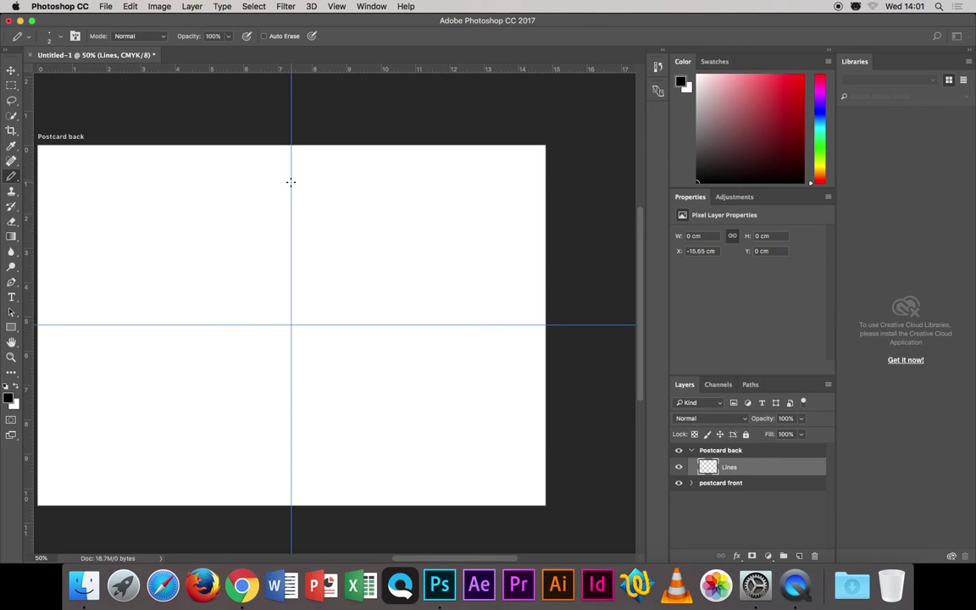
Draw a straight pencil line about 8 cm long down the vertical centre guide and hide the guides.
left_click_drag(290, 201, 287, 458)
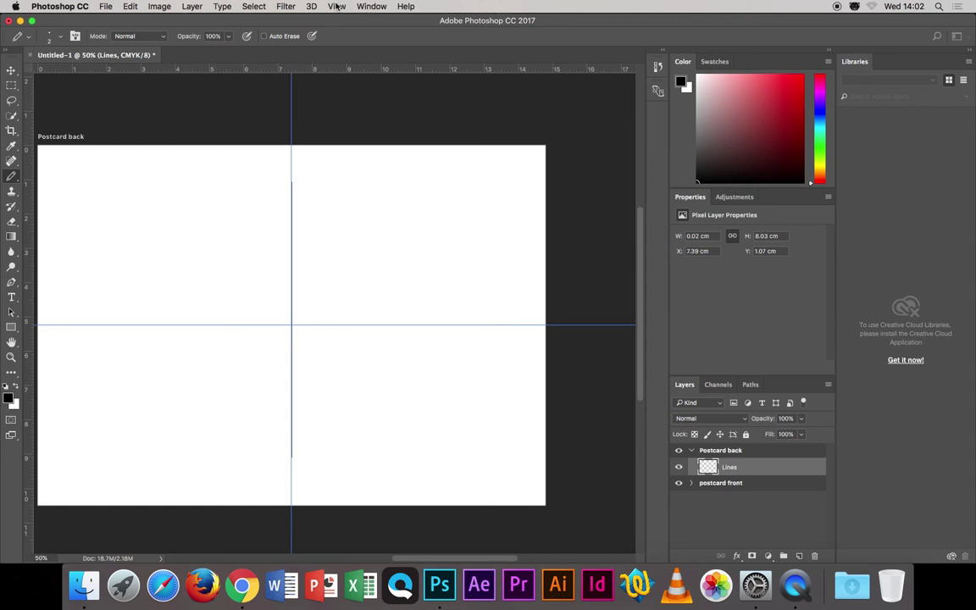
left_click(335, 7)
mouse_move(370, 255)
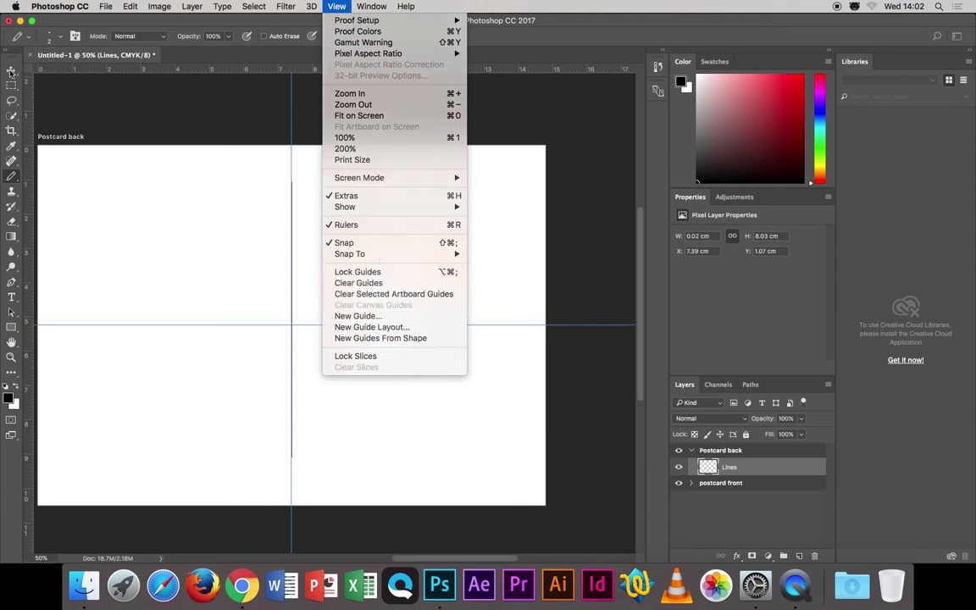
left_click(221, 195)
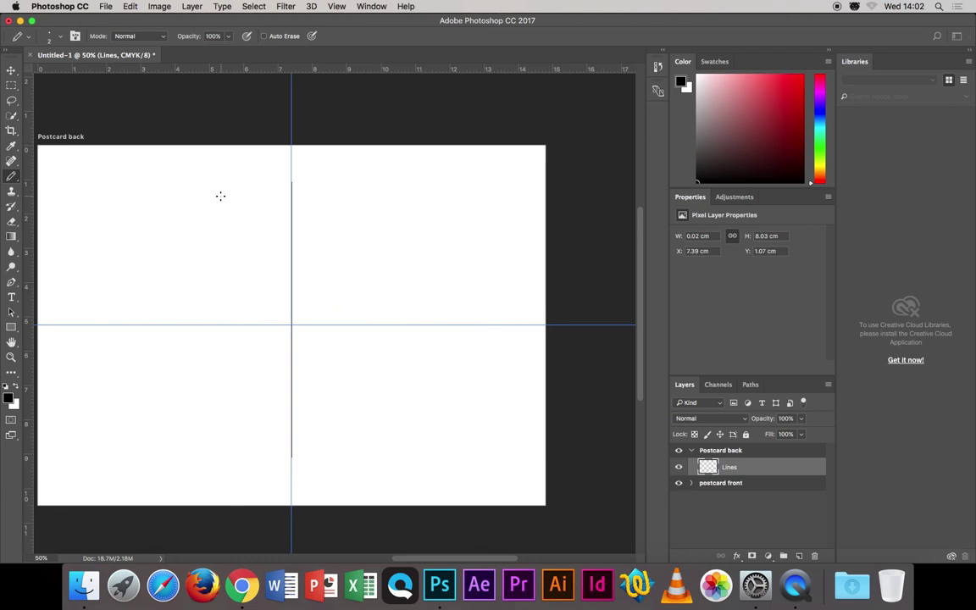
key("super+semicolon")
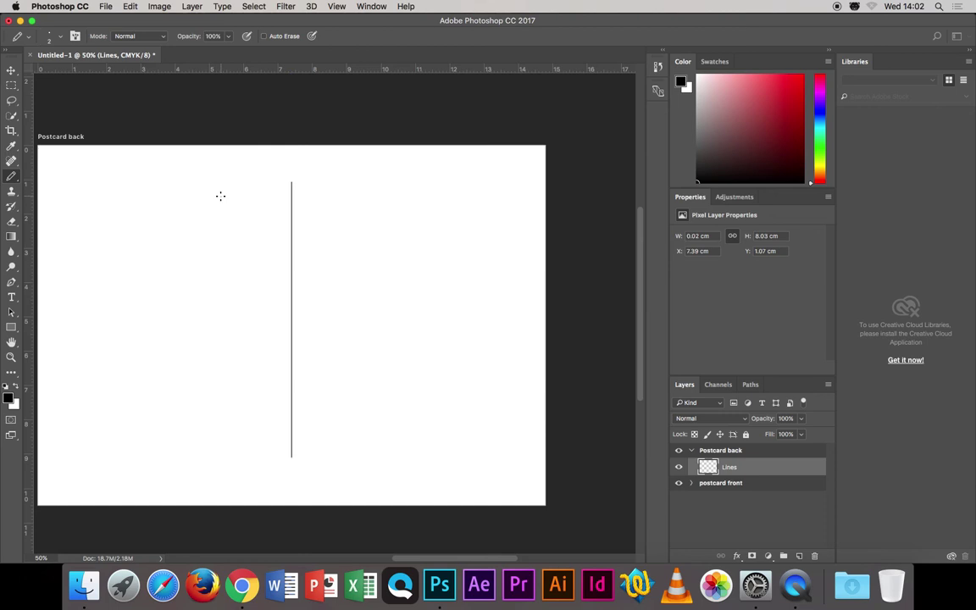
Show the guides, draw a line about 5.6 cm long along the horizontal guide in the artboard's right half, and hide the guides.
key("super+semicolon")
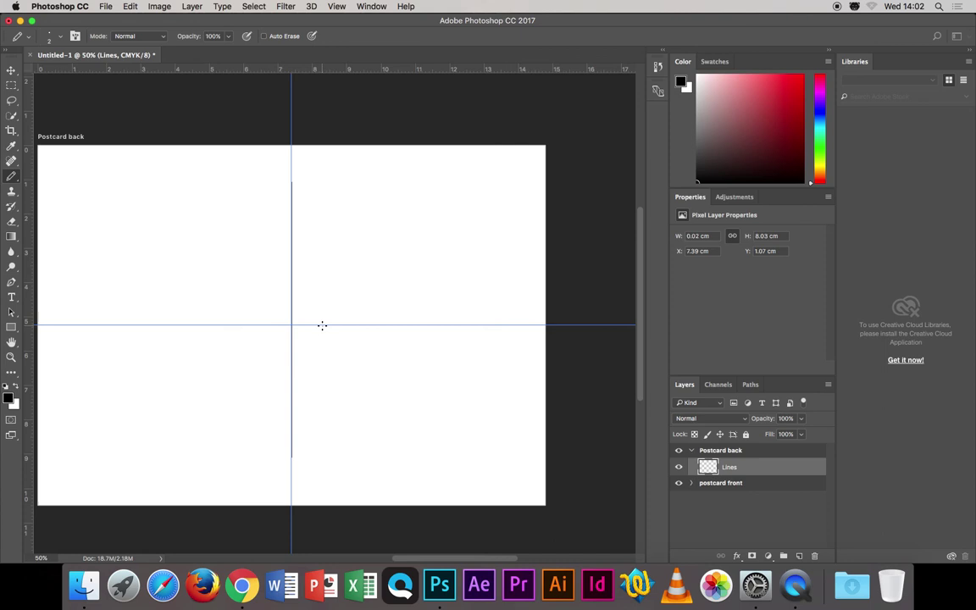
left_click_drag(320, 324, 359, 327)
key("super+z")
left_click_drag(318, 325, 511, 329)
key("super+semicolon")
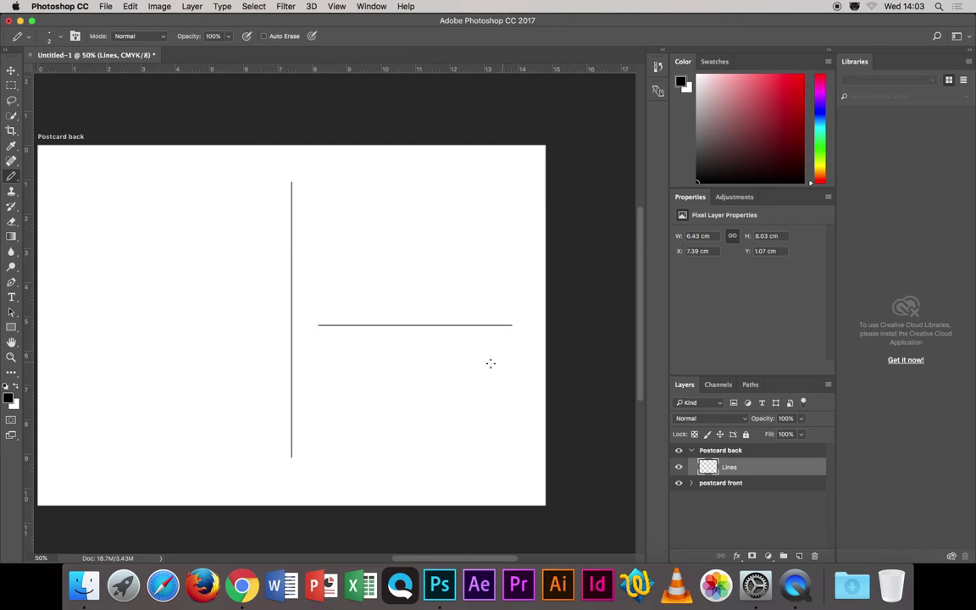
left_click(319, 350, "shift")
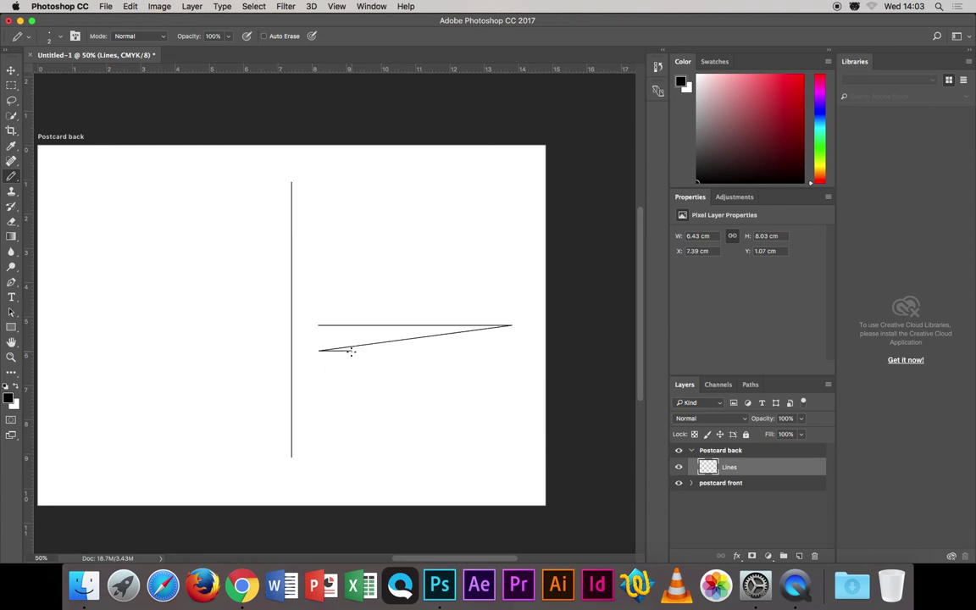
key("ctrl+z")
left_click(320, 351, "shift")
key("ctrl+z")
left_click_drag(319, 355, 501, 356)
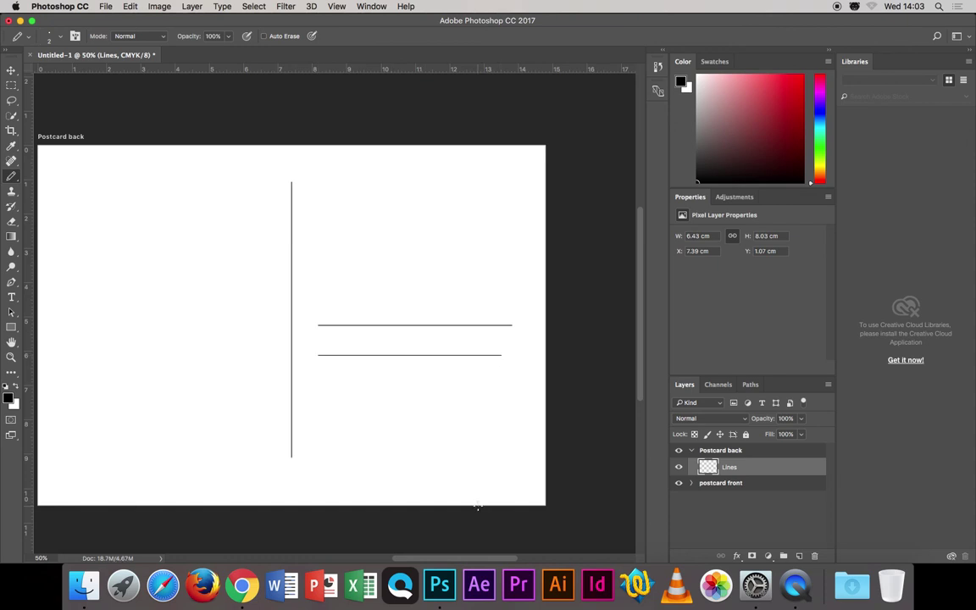
key("ctrl+z")
Marquee the horizontal line on the Lines layer and duplicate it about 0.9 cm below the original.
key("super+plus")
scroll(398, 398, "right", 4)
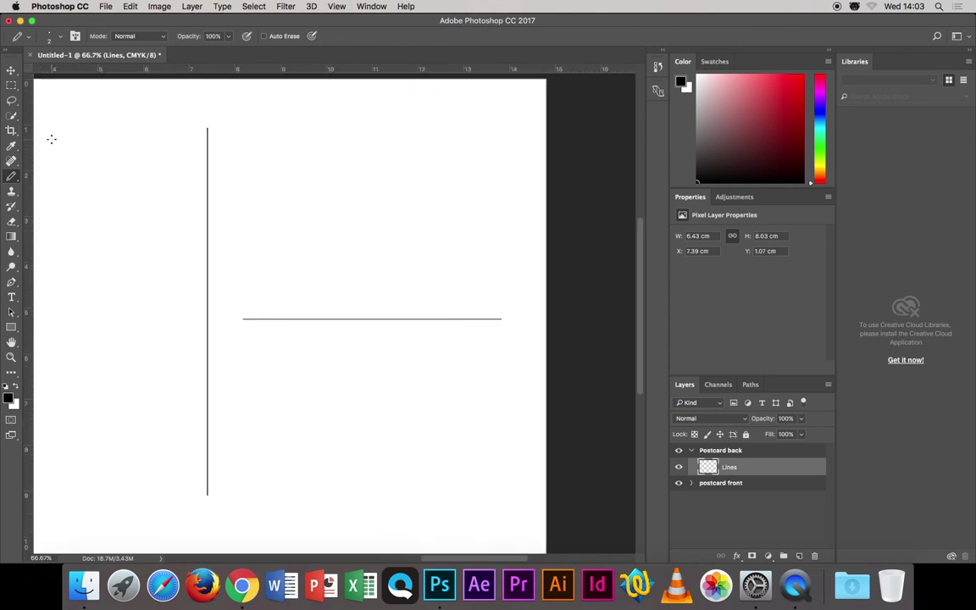
left_click(12, 89)
left_click_drag(242, 317, 513, 334)
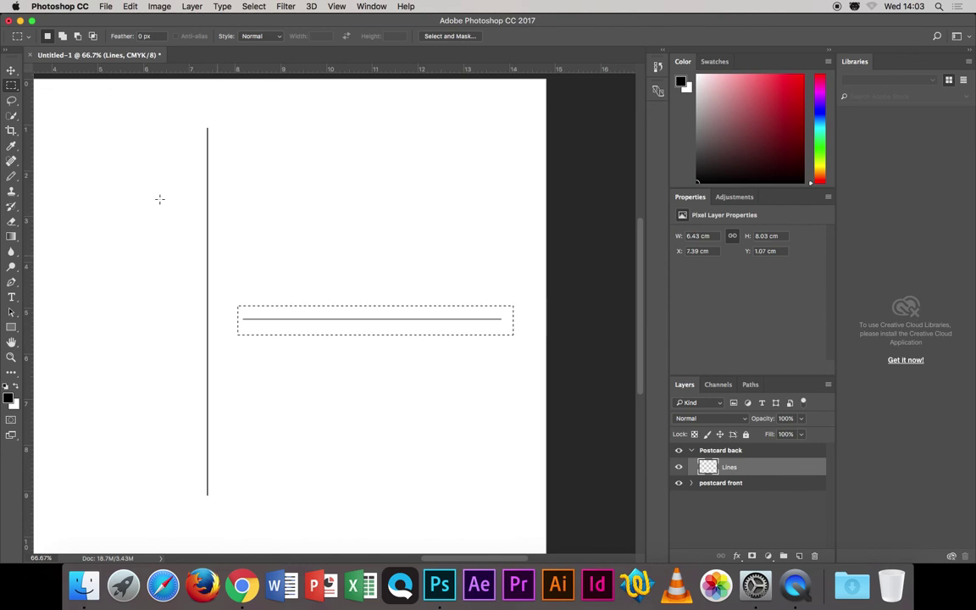
left_click(11, 71)
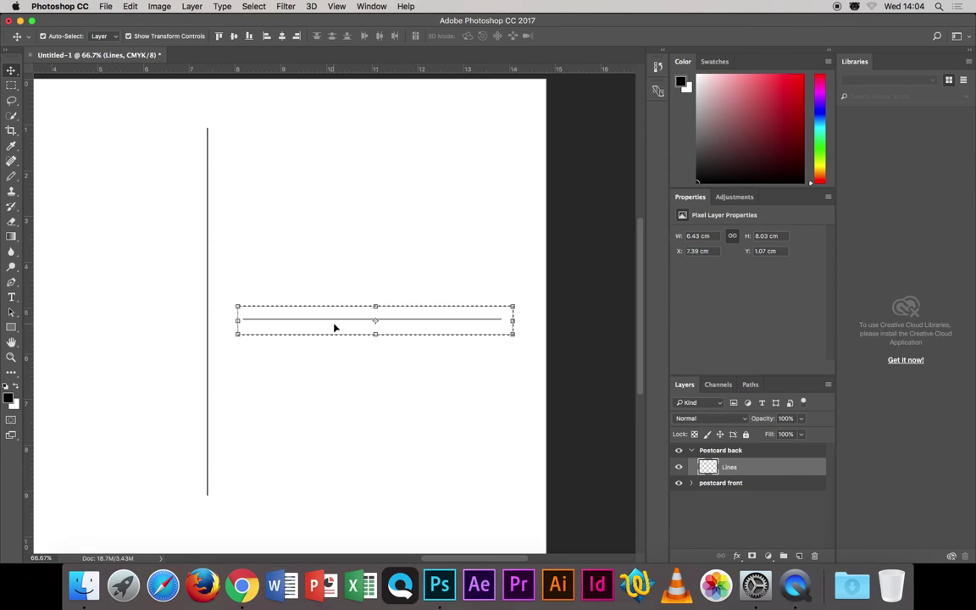
left_click_drag(335, 328, 332, 366)
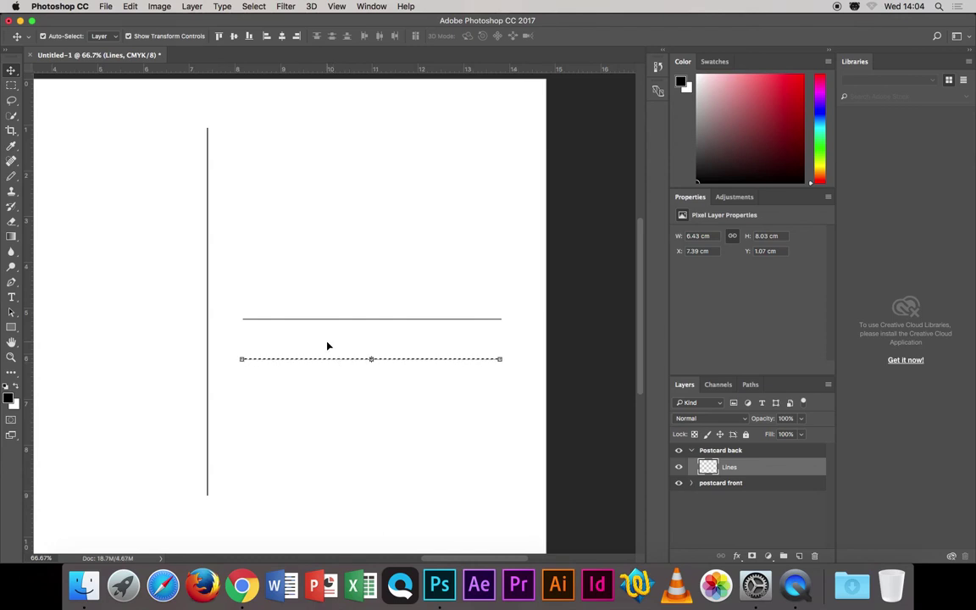
left_click(331, 359)
left_click_drag(331, 362, 329, 404)
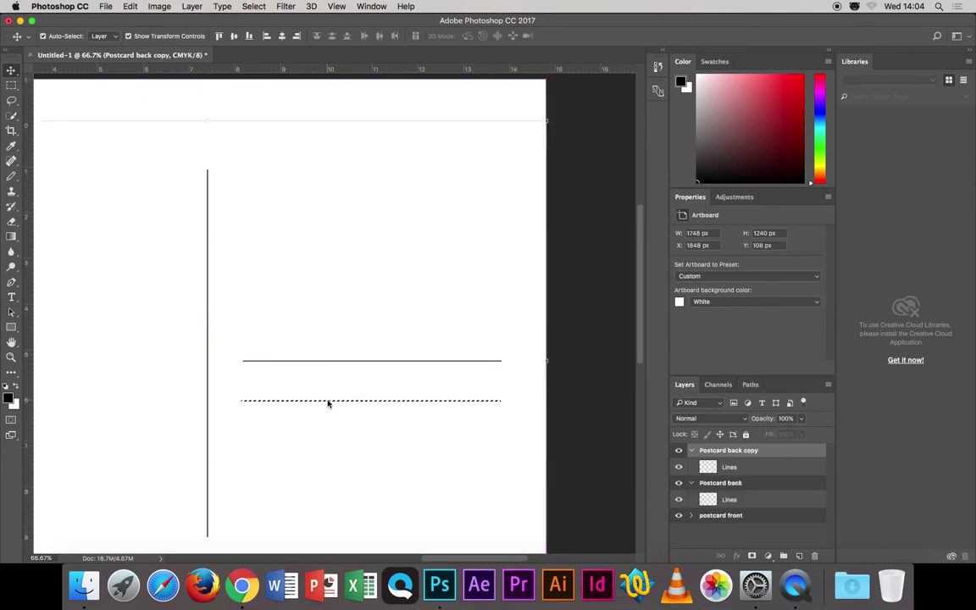
key("super+z")
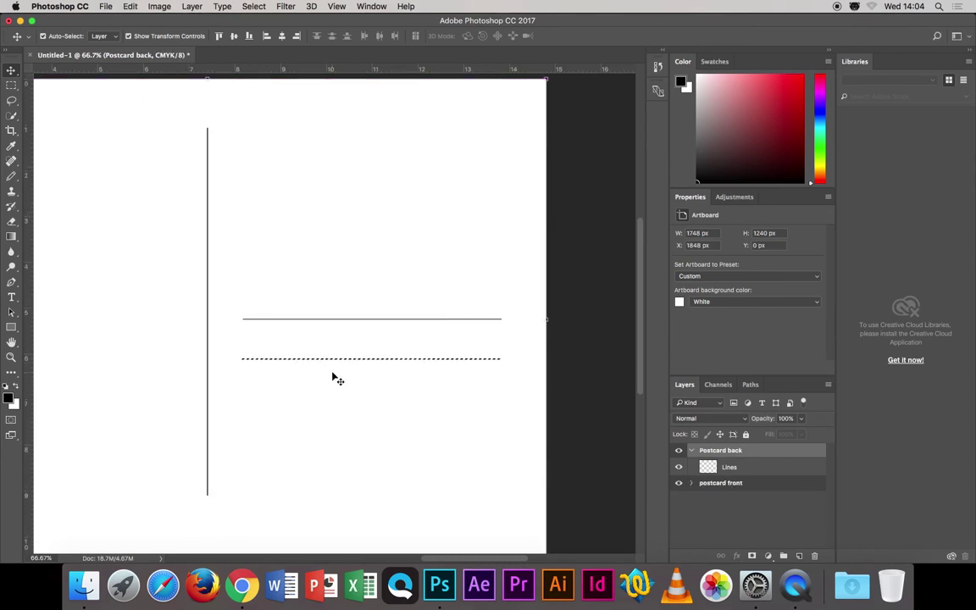
key("super+d")
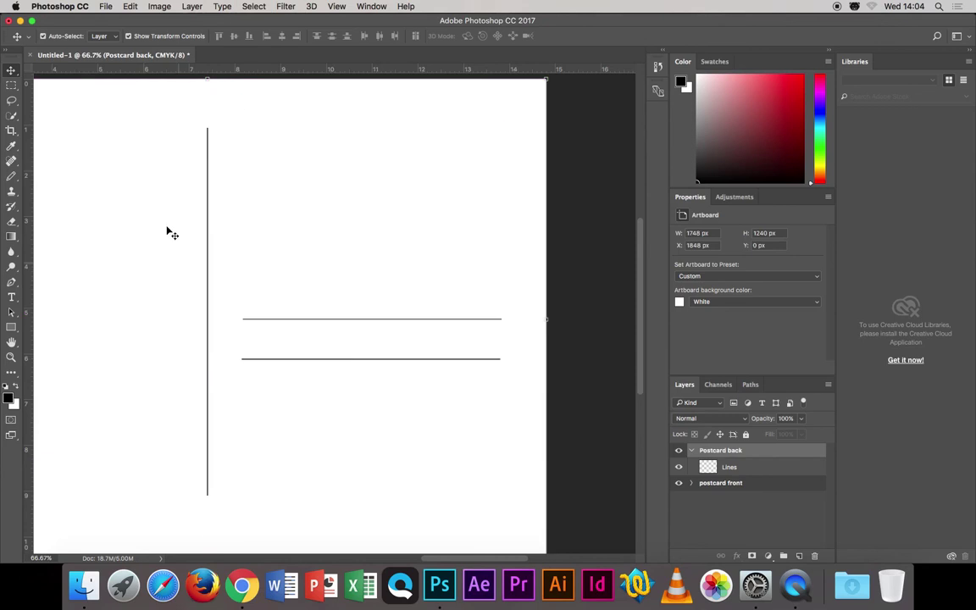
left_click(11, 85)
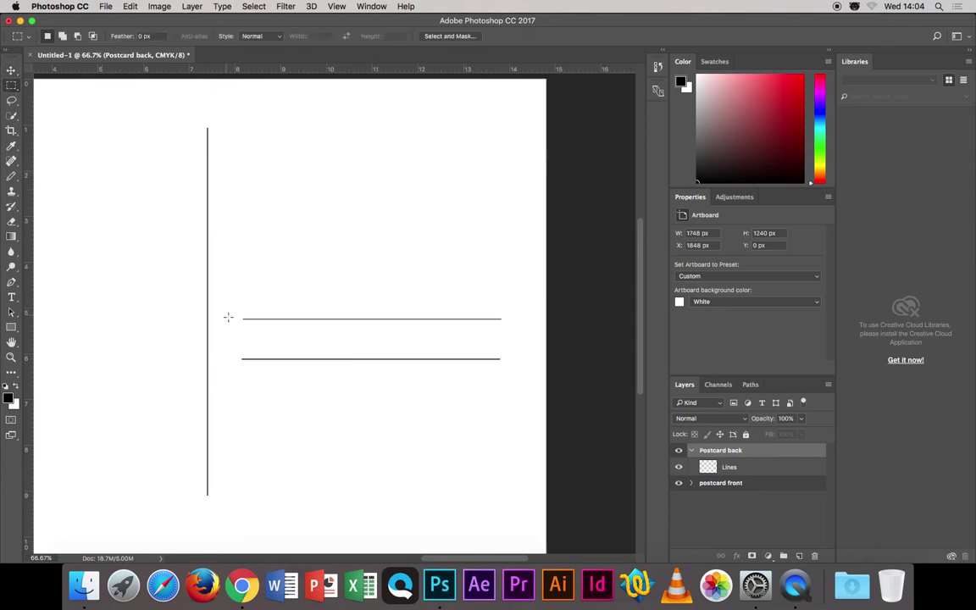
left_click_drag(234, 344, 513, 383)
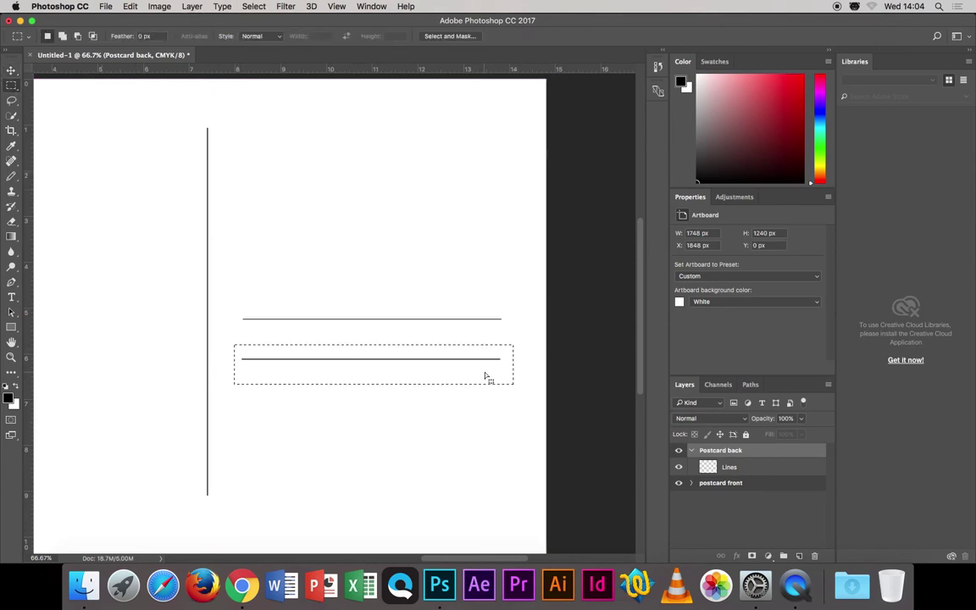
left_click(130, 7)
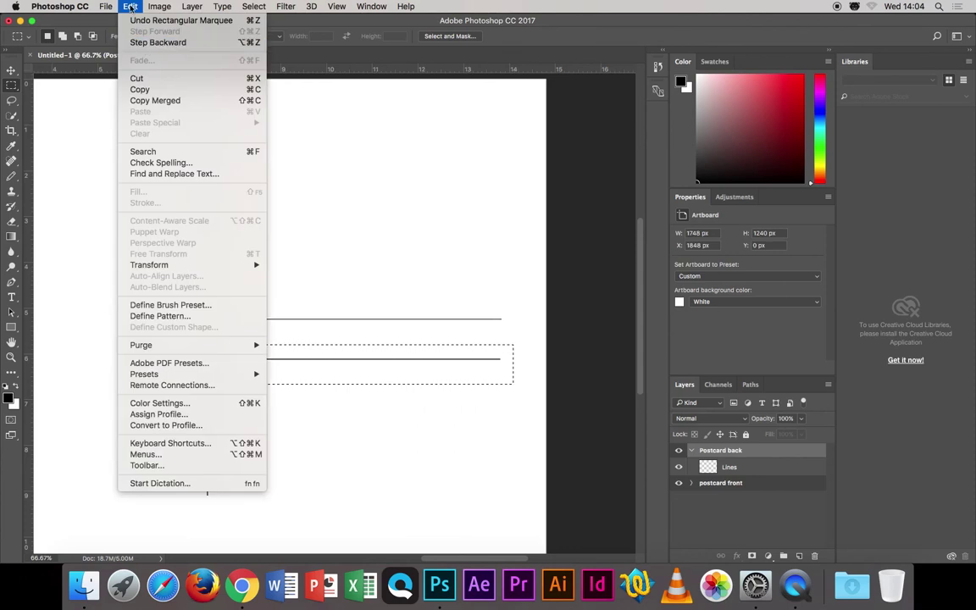
left_click(140, 89)
left_click(130, 7)
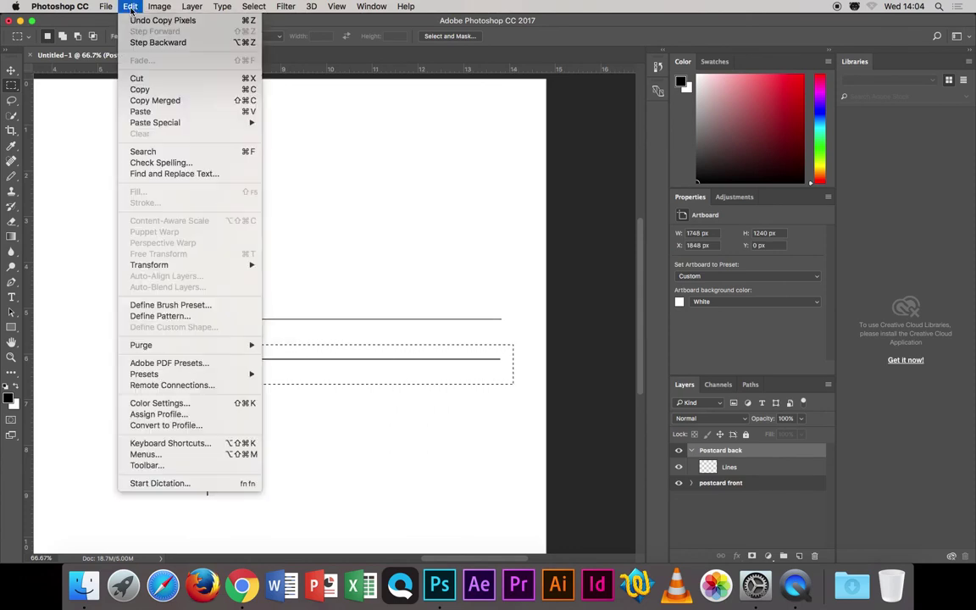
left_click(140, 111)
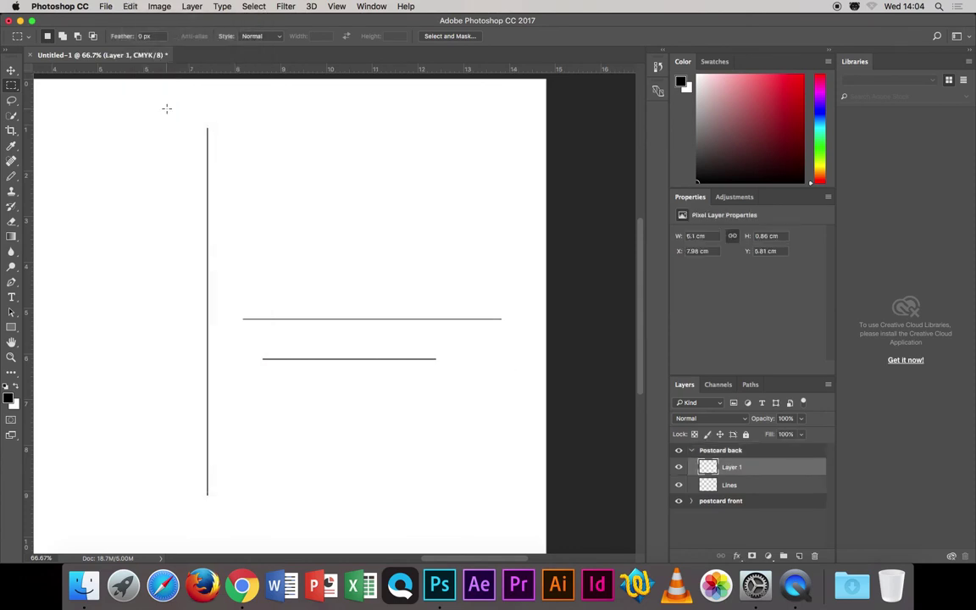
left_click(11, 69)
left_click_drag(313, 370, 329, 422)
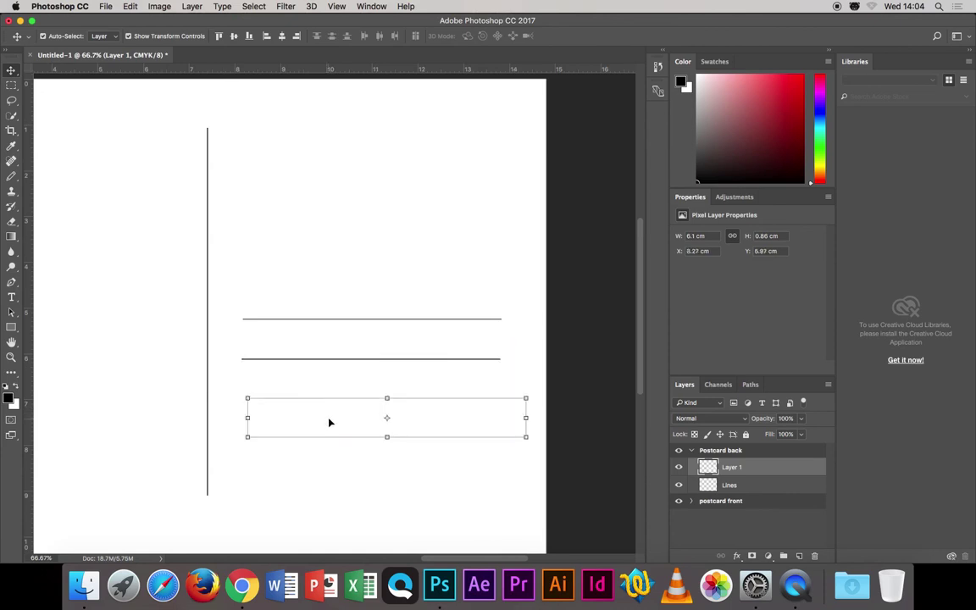
key("super+z")
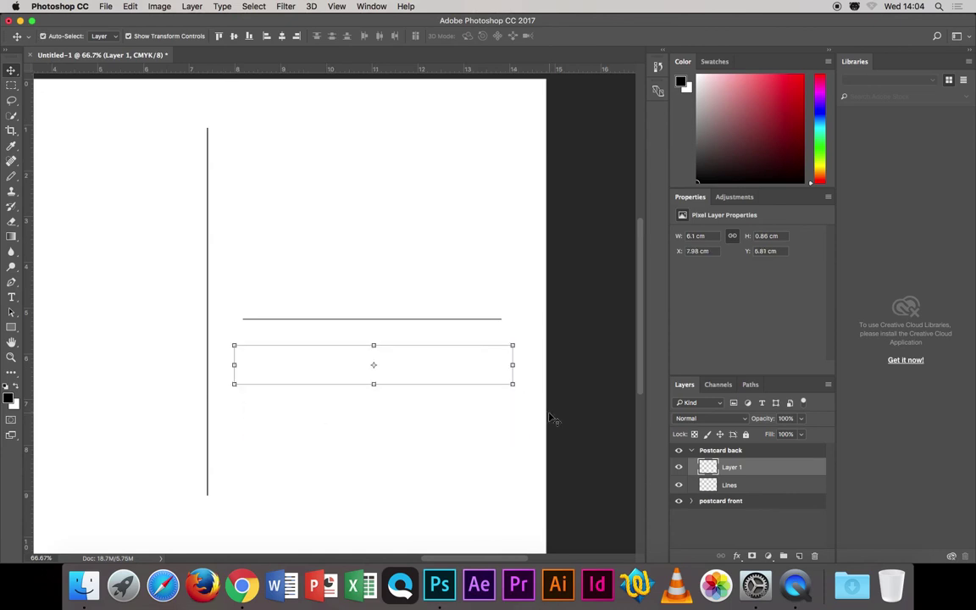
left_click(814, 556)
Marquee the second horizontal line on the Lines layer with transform controls turned off, and copy and paste it as a new layer.
left_click(575, 201)
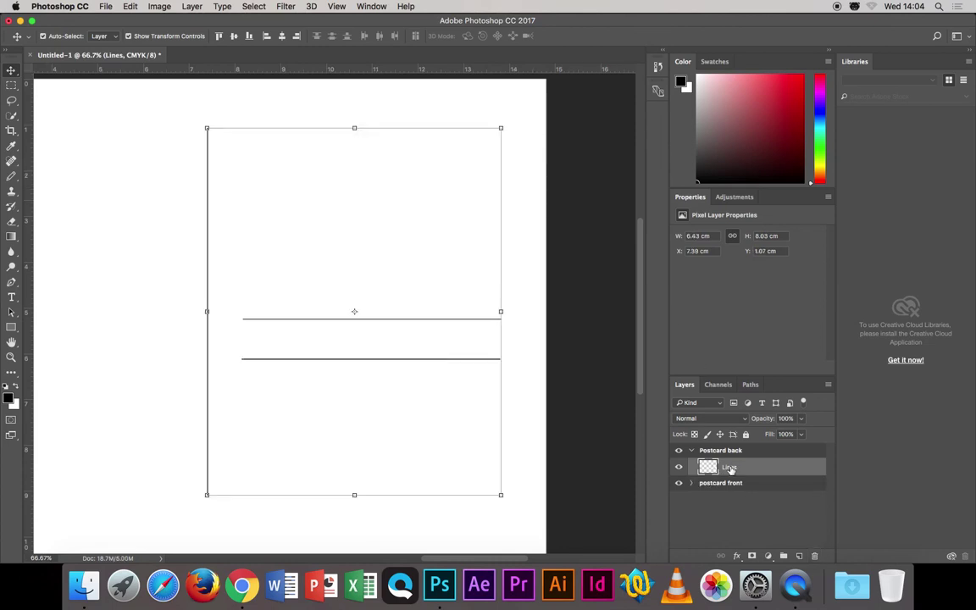
left_click(155, 36)
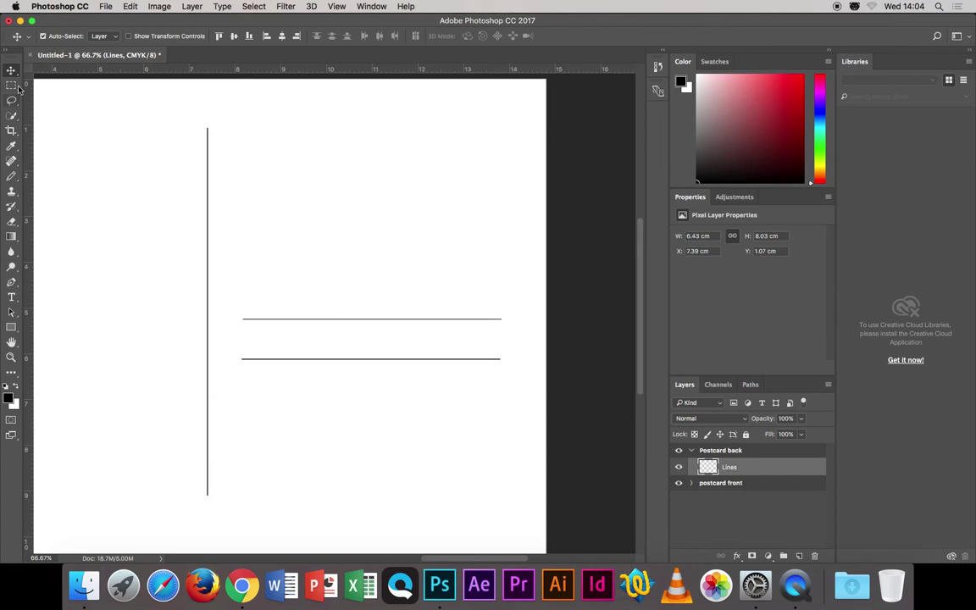
left_click(12, 86)
left_click_drag(237, 350, 513, 368)
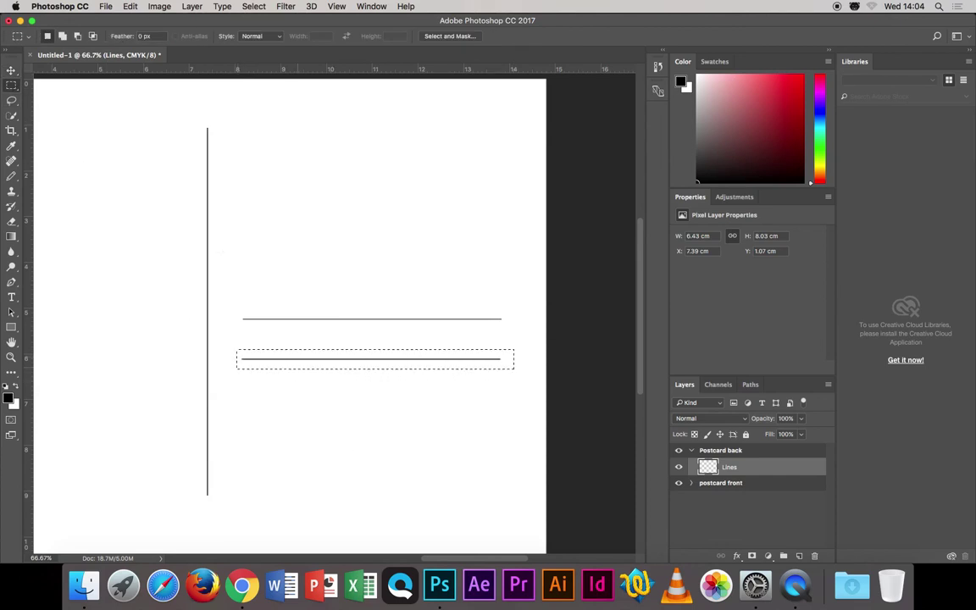
left_click(130, 6)
left_click(140, 89)
left_click(129, 6)
left_click(153, 113)
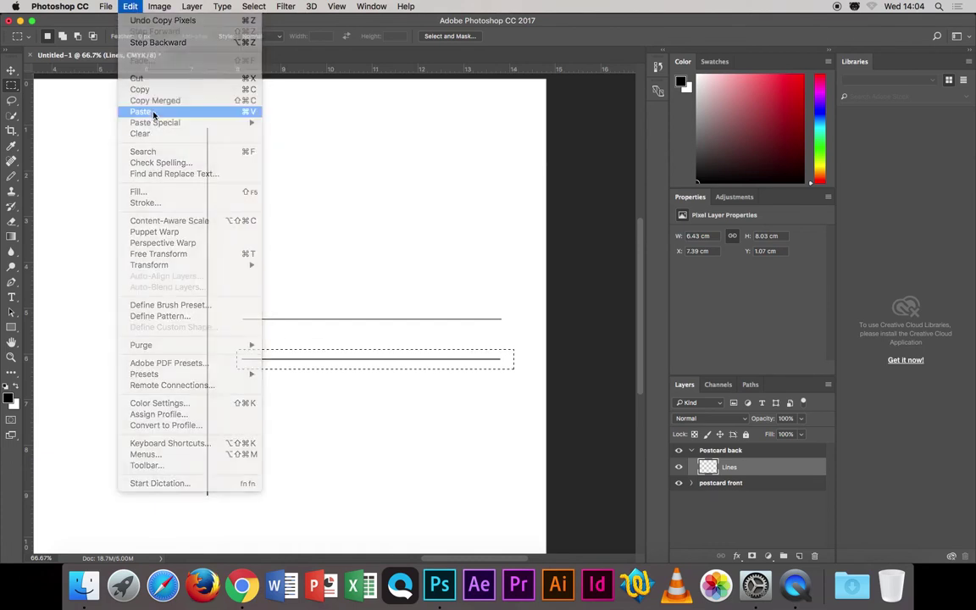
Nudge the pasted line down and left to X 8.14 cm, Y 6.99 cm, evenly spaced as the third address line.
left_click(12, 73)
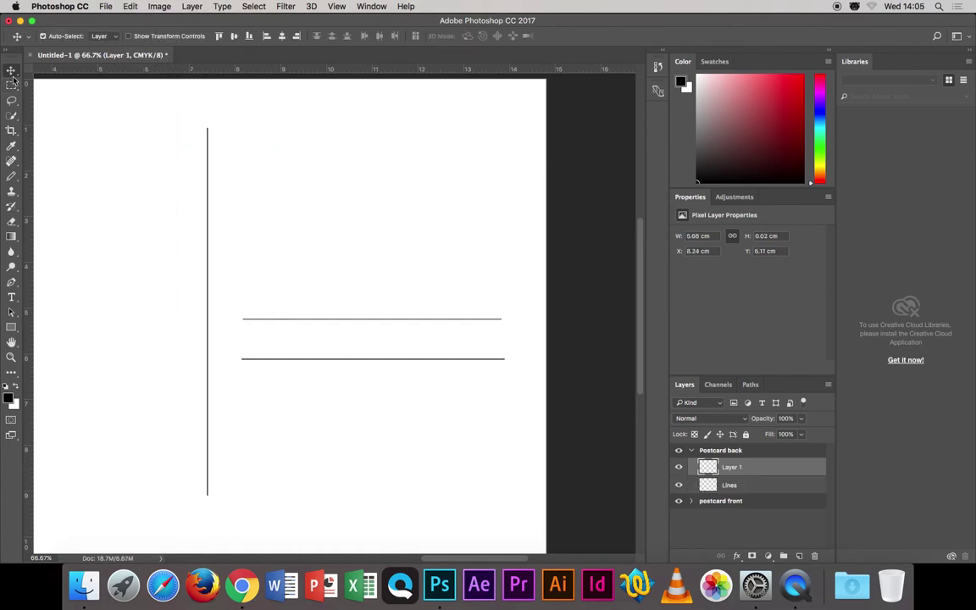
key("shift+Down")
key("shift+Down")
key("shift+Down")
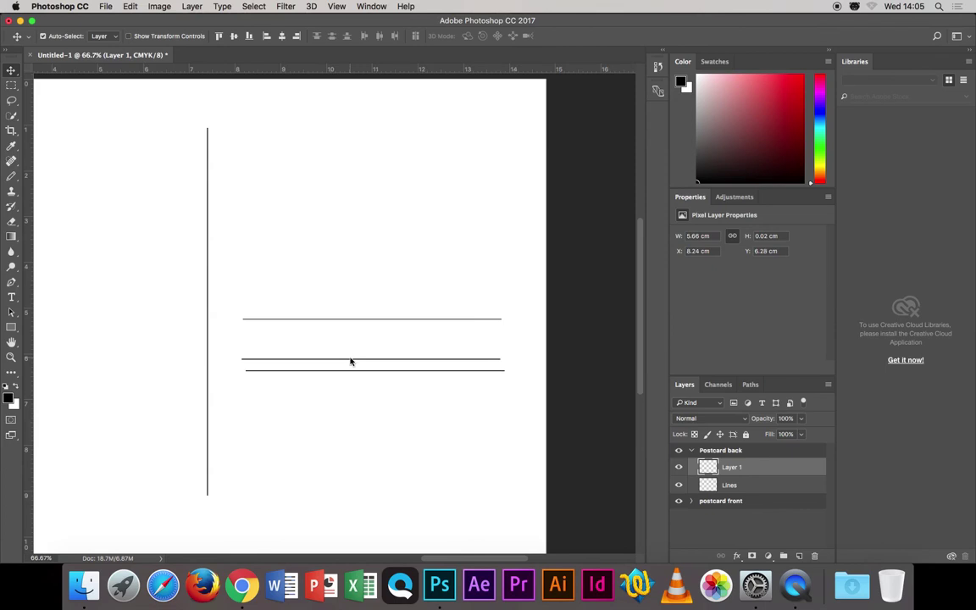
key("Left")
key("Left")
key("Left")
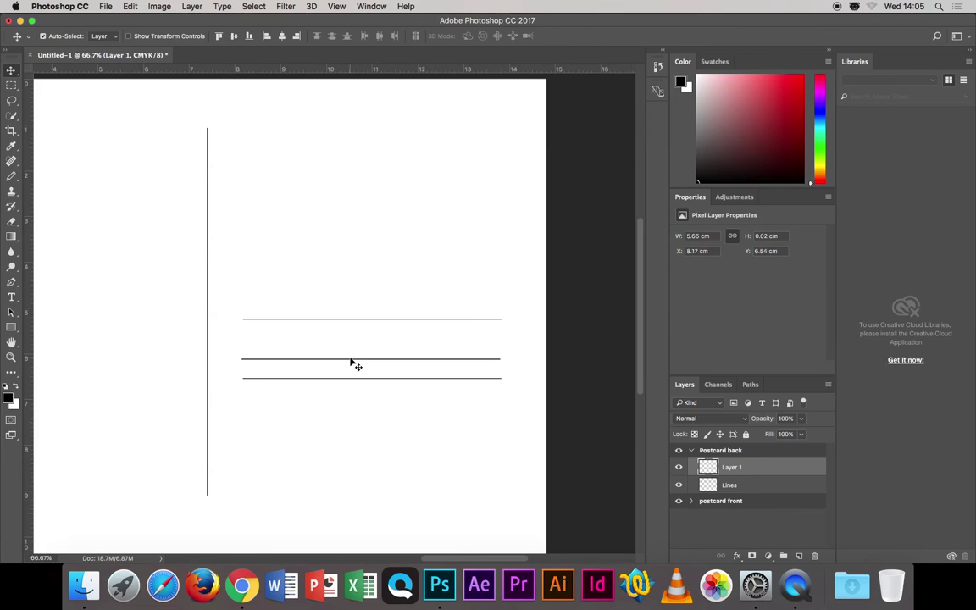
key("shift+Down")
key("shift+Down")
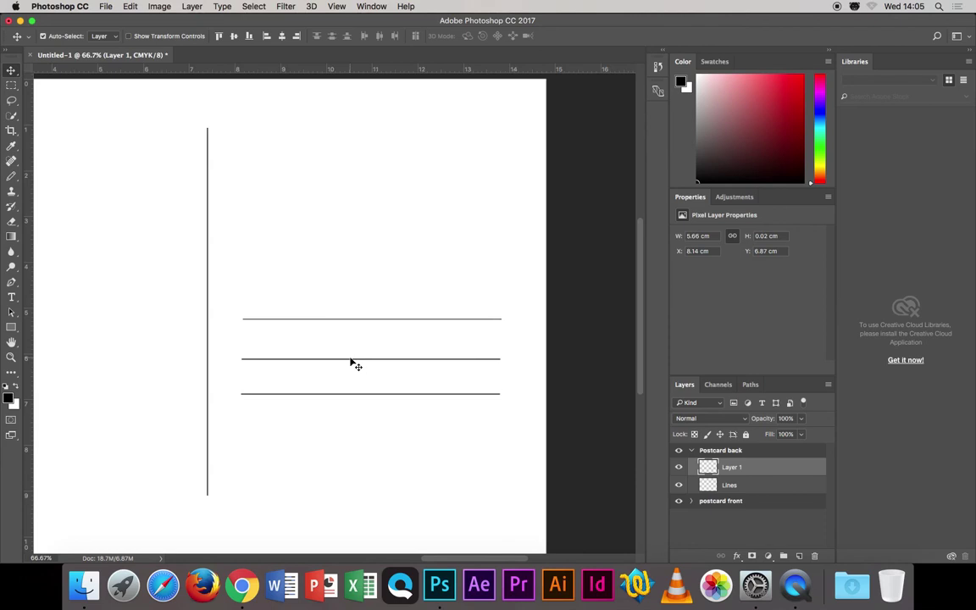
key("shift+Down")
key("Up")
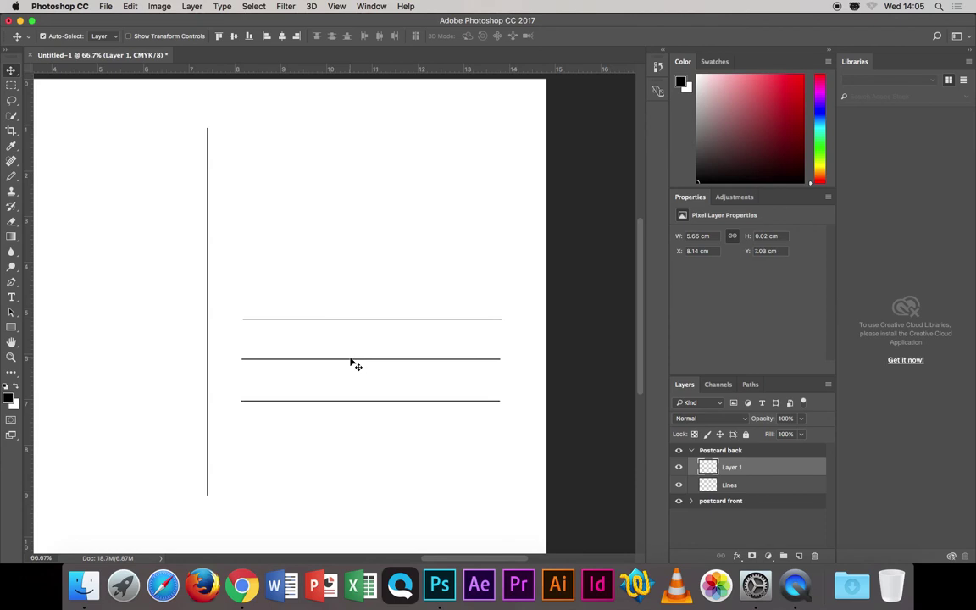
key("Up")
key("Up")
key("Up")
key("Up")
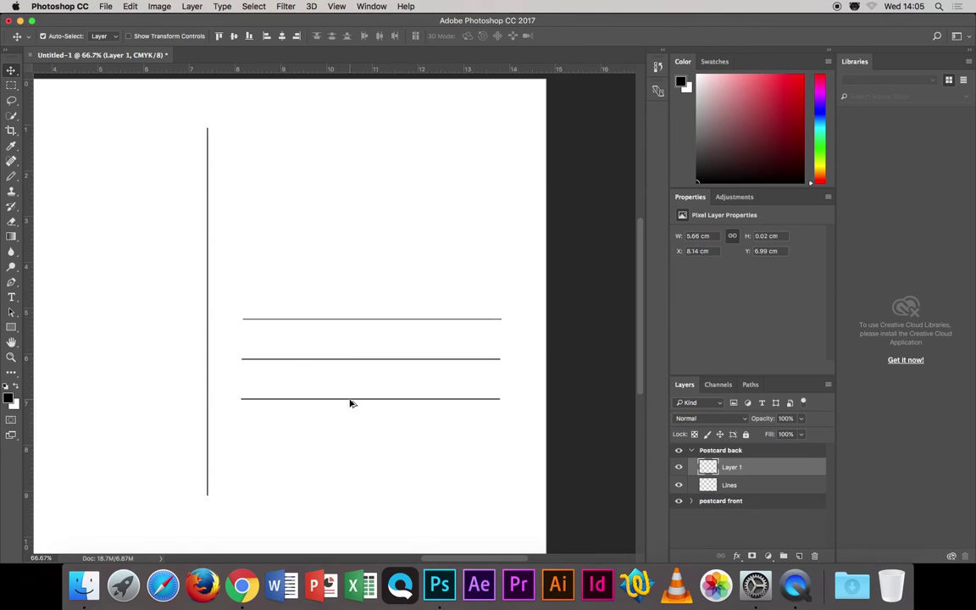
left_click_drag(351, 404, 351, 403)
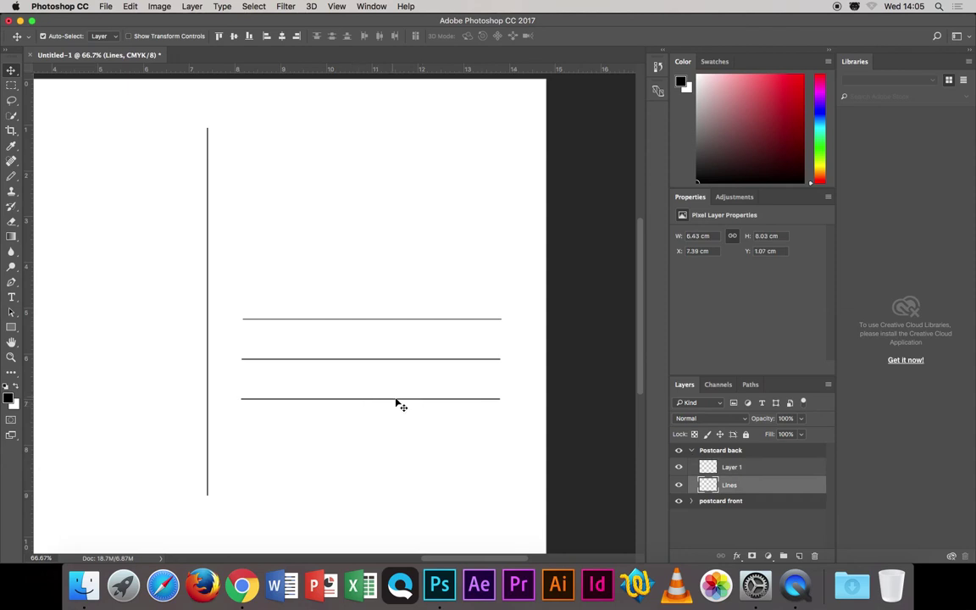
Marquee the third line on Layer 1, duplicate it about 0.8 cm below as the fourth address line, and deselect.
left_click(11, 85)
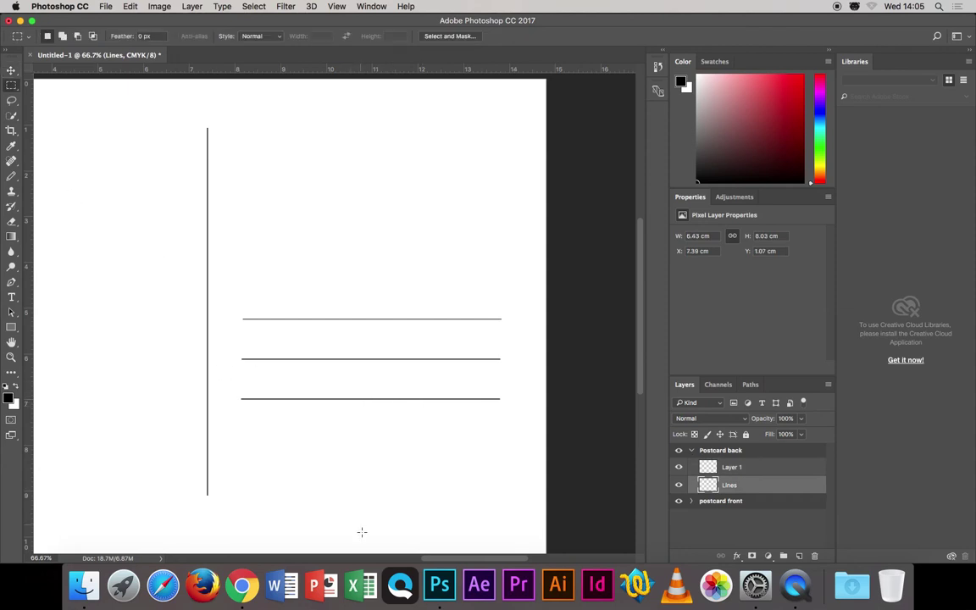
left_click_drag(231, 390, 513, 421)
left_click(11, 70)
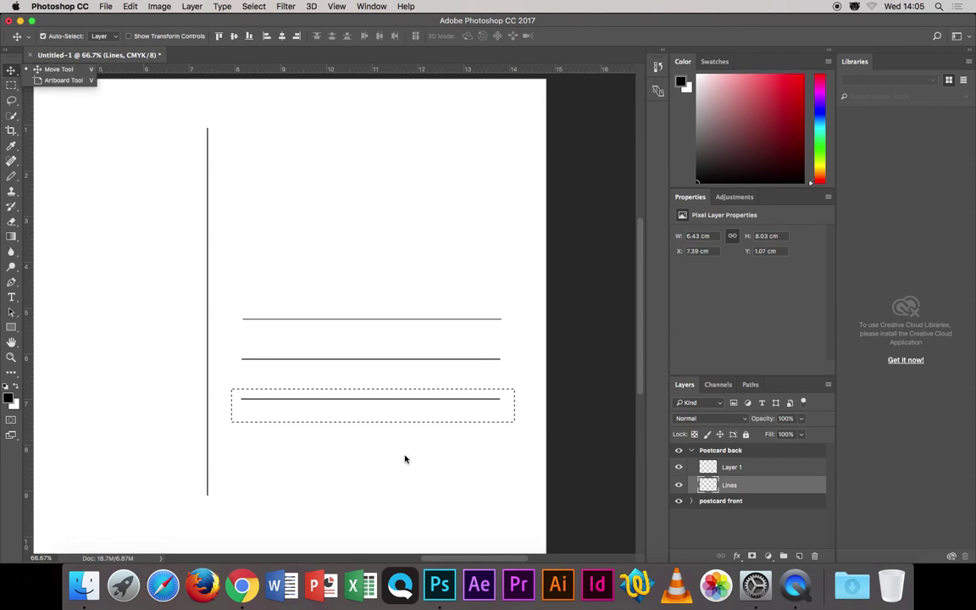
left_click(704, 469)
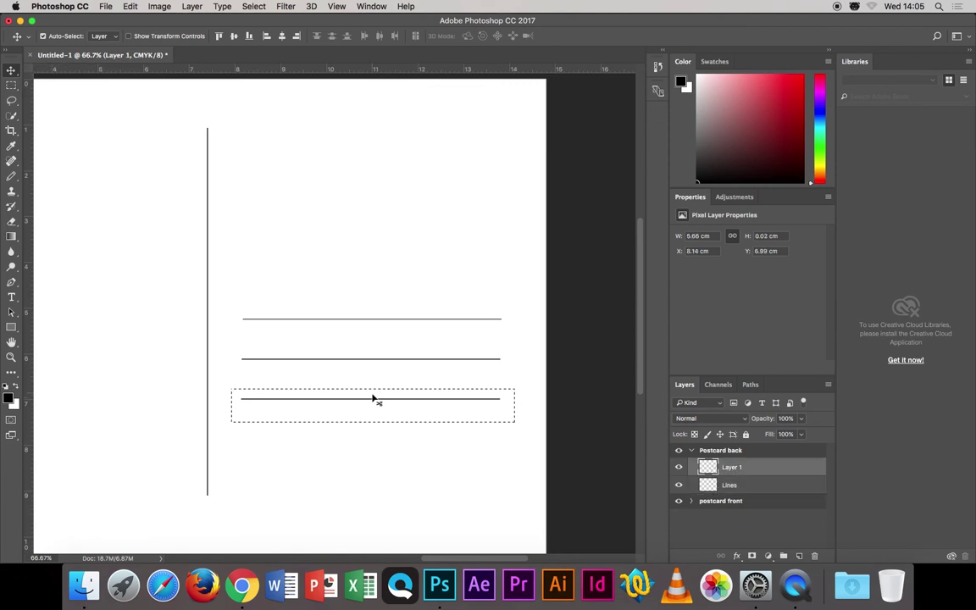
left_click_drag(372, 402, 375, 438)
key("ctrl+d")
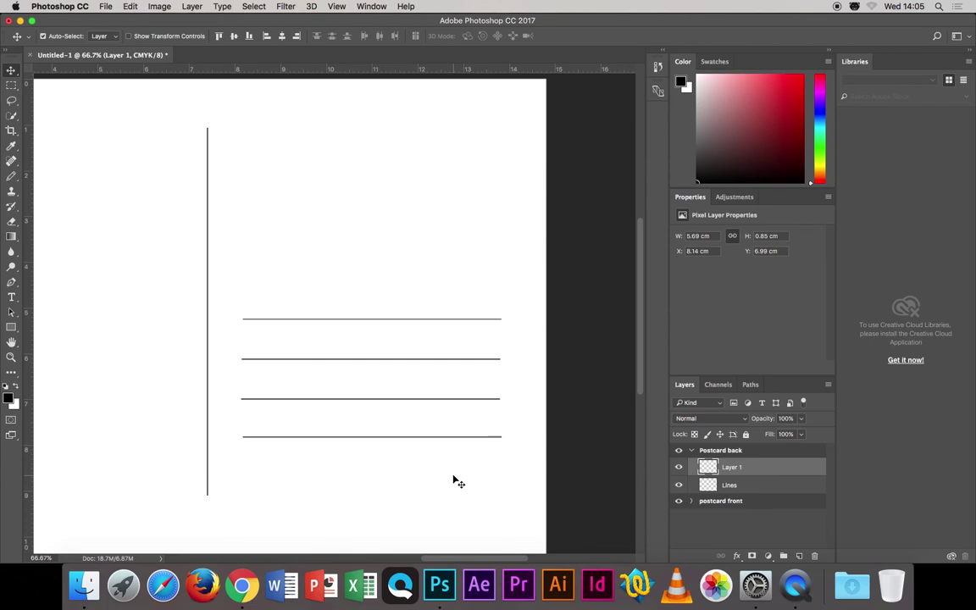
Nudge Layer 1's two address lines down to Y 7.04 cm.
key("Down")
key("Down")
key("Down")
key("Down")
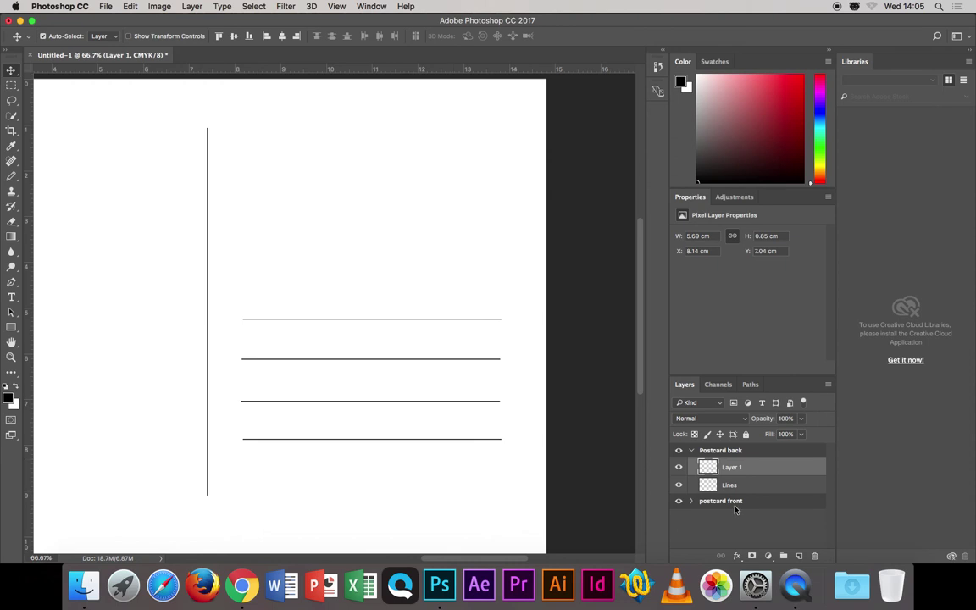
Add a new layer named stamp to the Postcard back artboard.
left_click(799, 557)
double_click(731, 467)
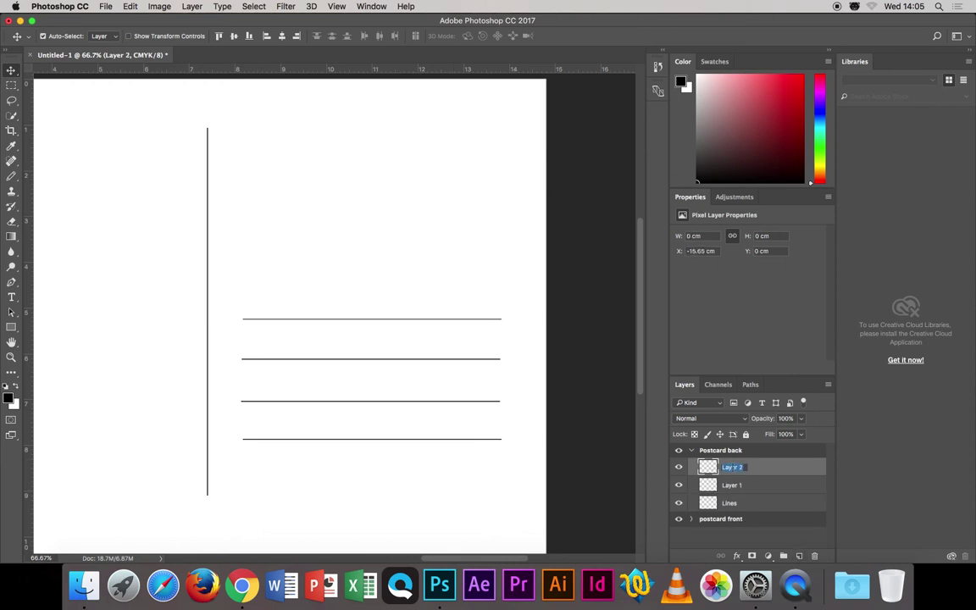
type("stamp")
key("Return")
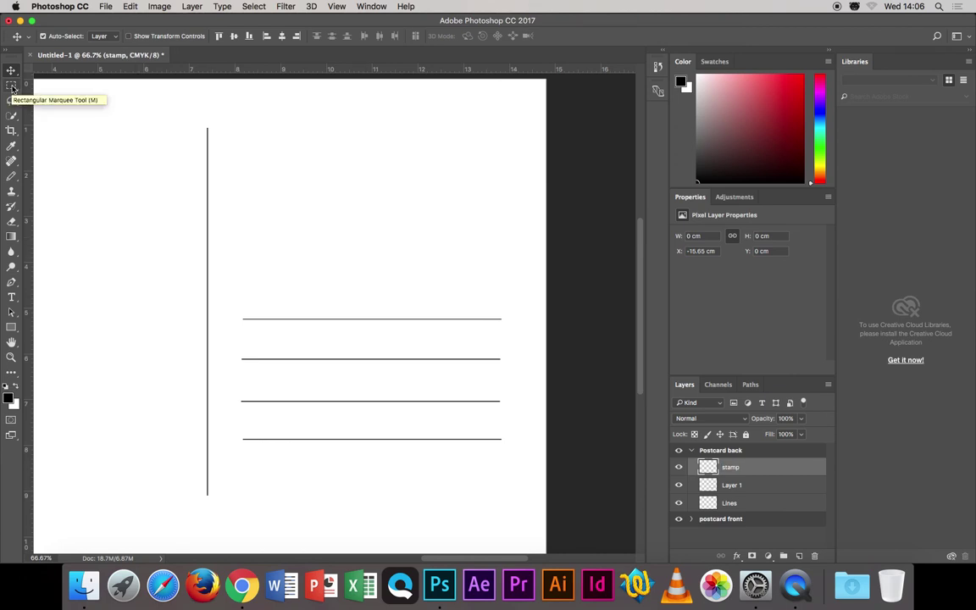
Marquee a rectangle about 1.1 by 1.4 cm in the postcard's upper-right corner, stroke it 2 px black centred, and deselect.
left_click(12, 86)
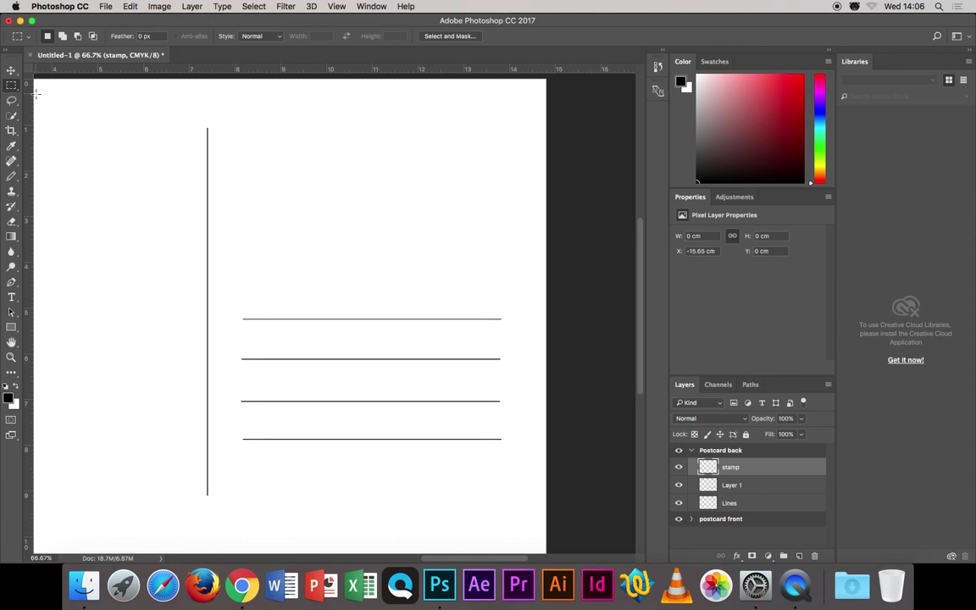
left_click_drag(466, 121, 512, 179)
left_click(132, 7)
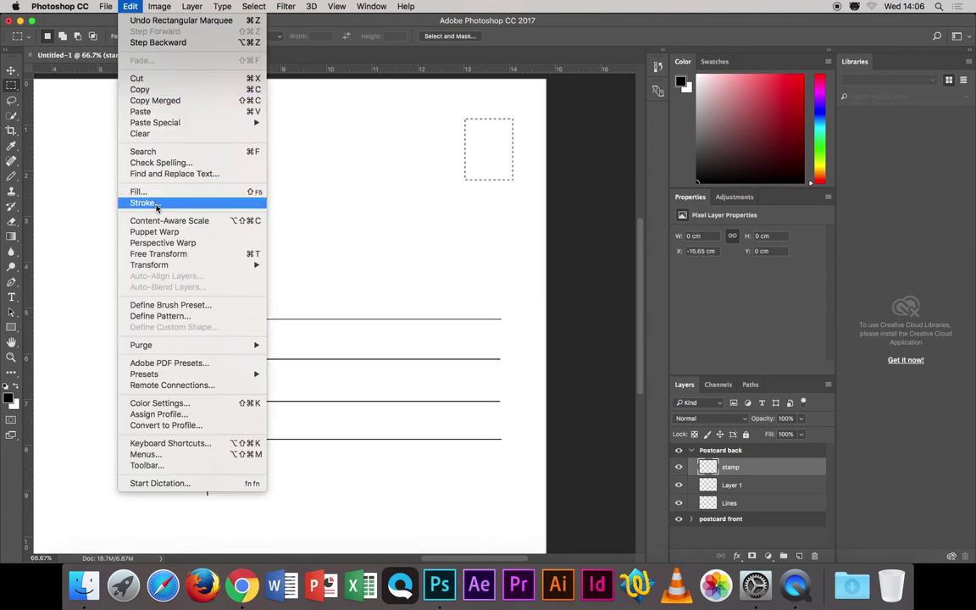
left_click(155, 203)
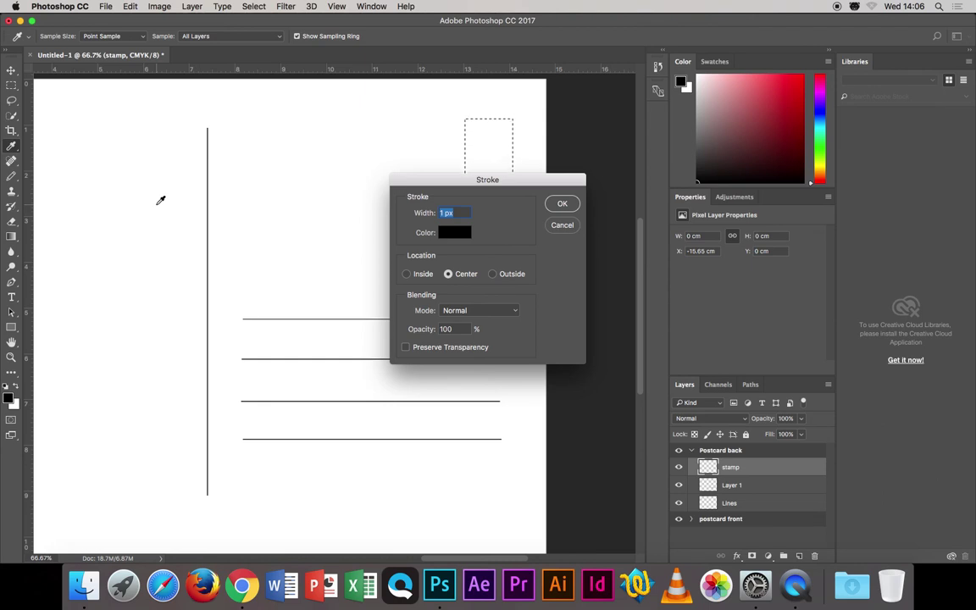
type("2")
left_click_drag(513, 182, 502, 247)
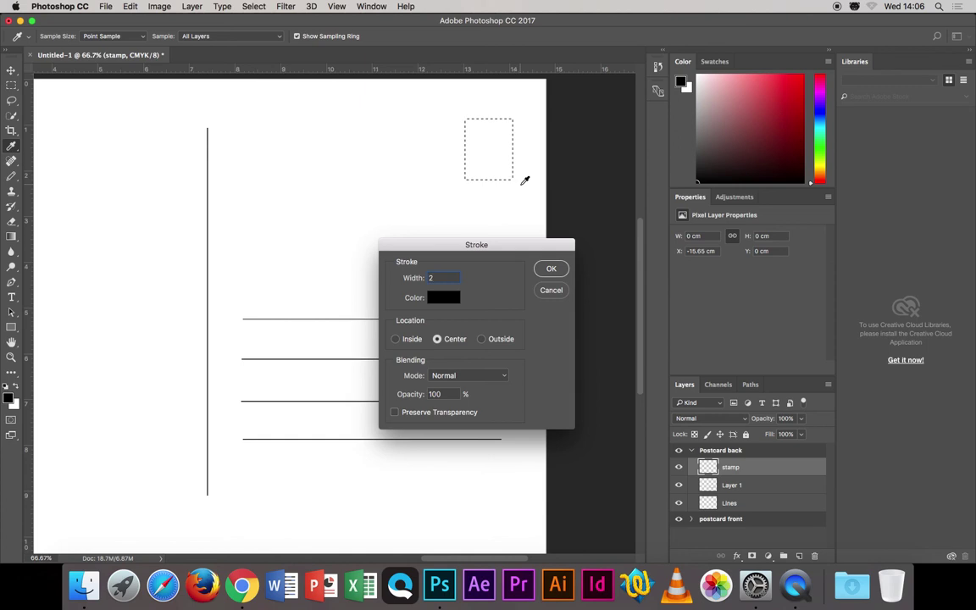
left_click(551, 269)
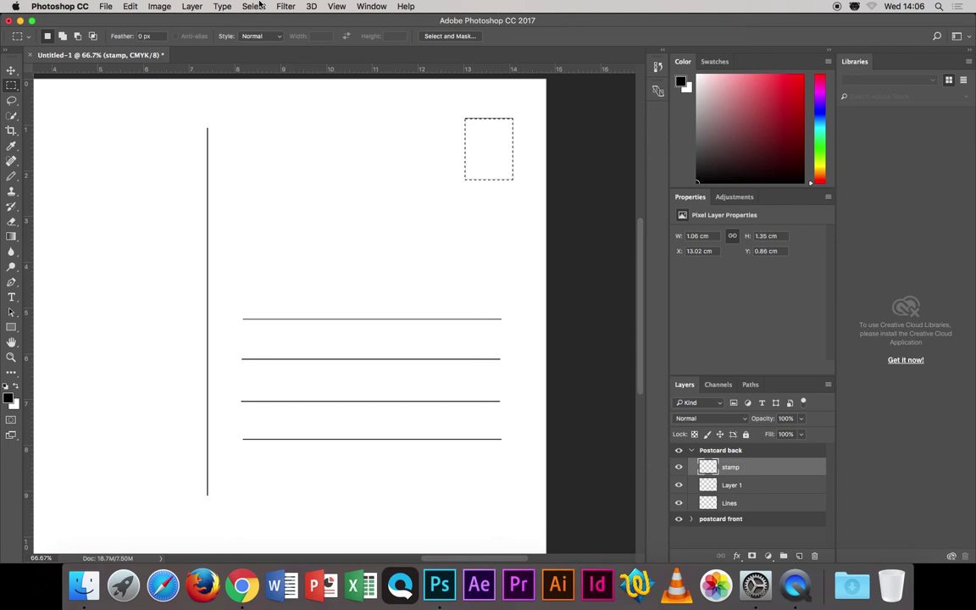
left_click(253, 6)
left_click(265, 33)
Review the whole Postcard back design by toggling the artboard's visibility, and inspect the contents of the postcard front artboard.
left_click(11, 70)
left_click_drag(203, 318, 290, 312)
key("super+minus")
key("super+minus")
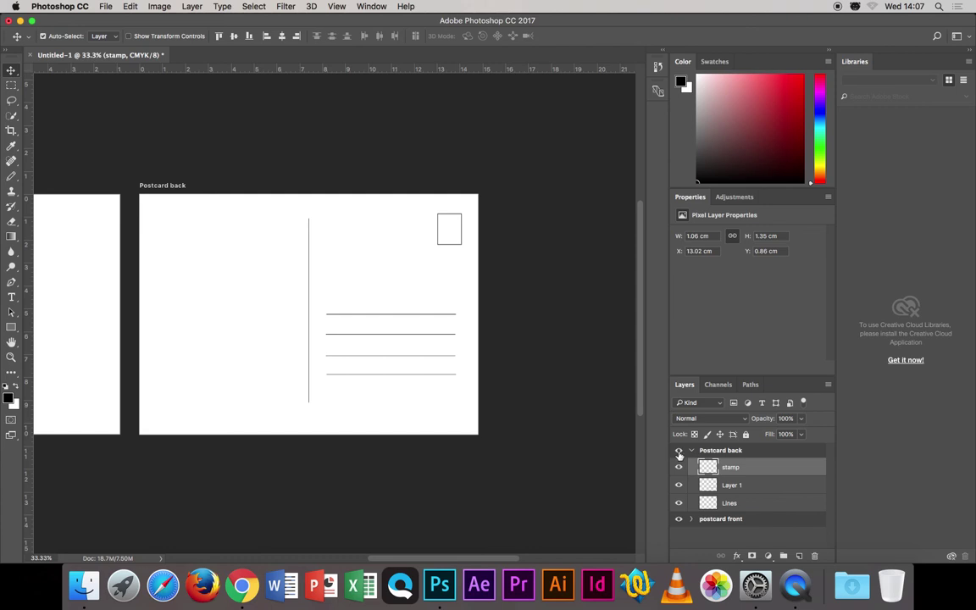
left_click(679, 451)
left_click(679, 452)
left_click(678, 452)
left_click(679, 452)
left_click(712, 523)
left_click(691, 519)
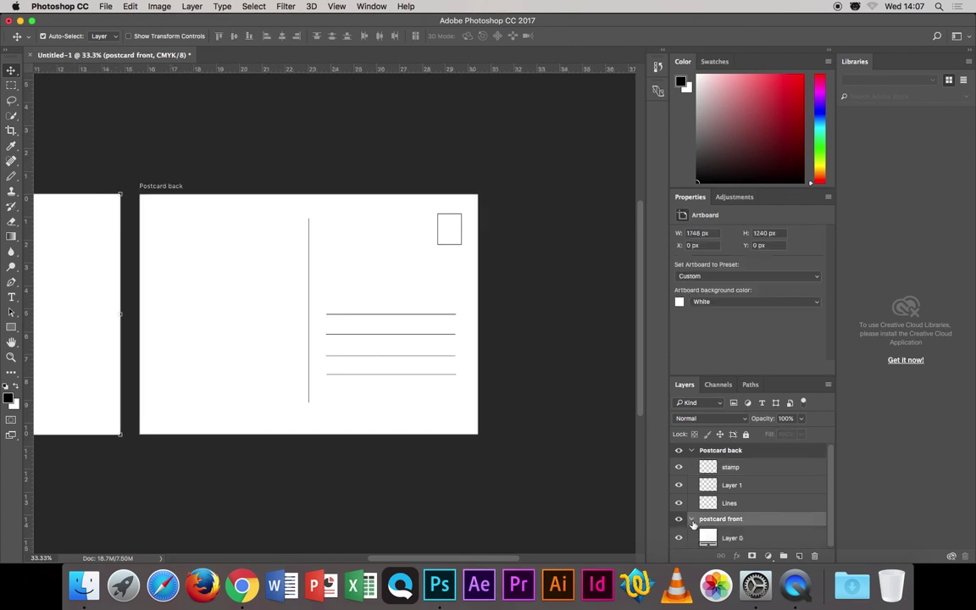
left_click(691, 519)
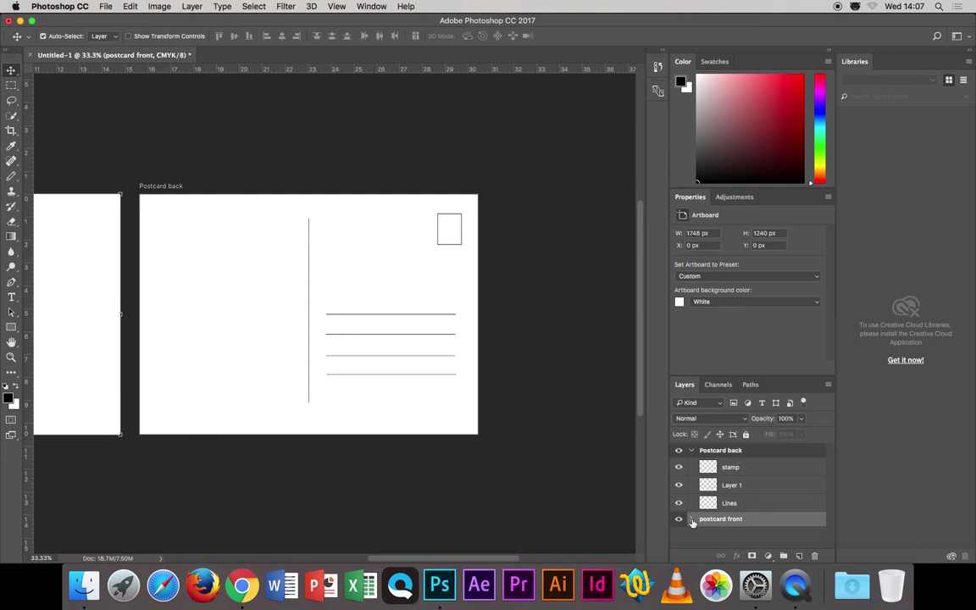
Move the Lines layer above the stamp layer within the Postcard back artboard.
left_click_drag(721, 503, 717, 530)
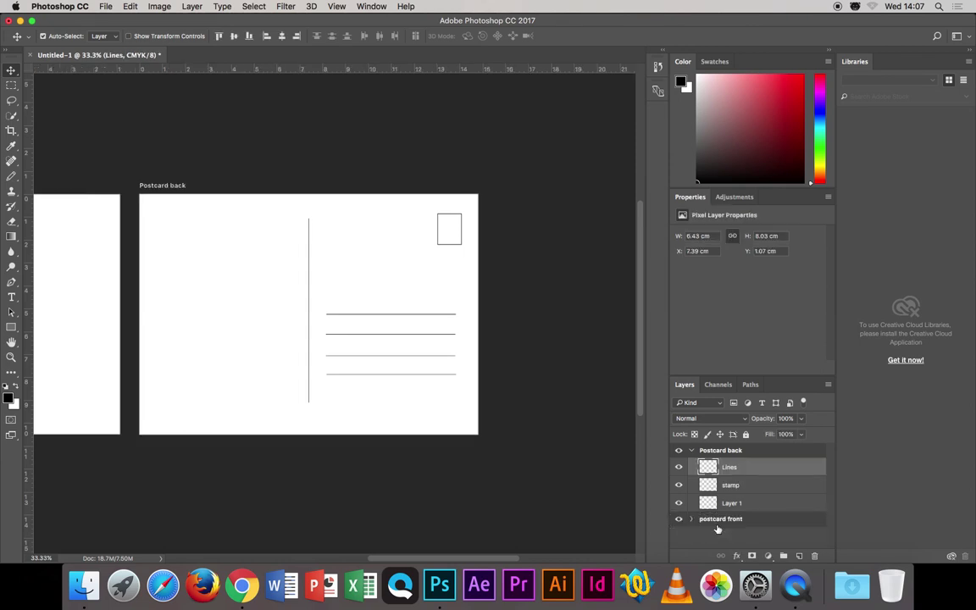
Move the Lines layer into the postcard front artboard and back into the Postcard back artboard beneath Layer 1.
left_click(691, 518)
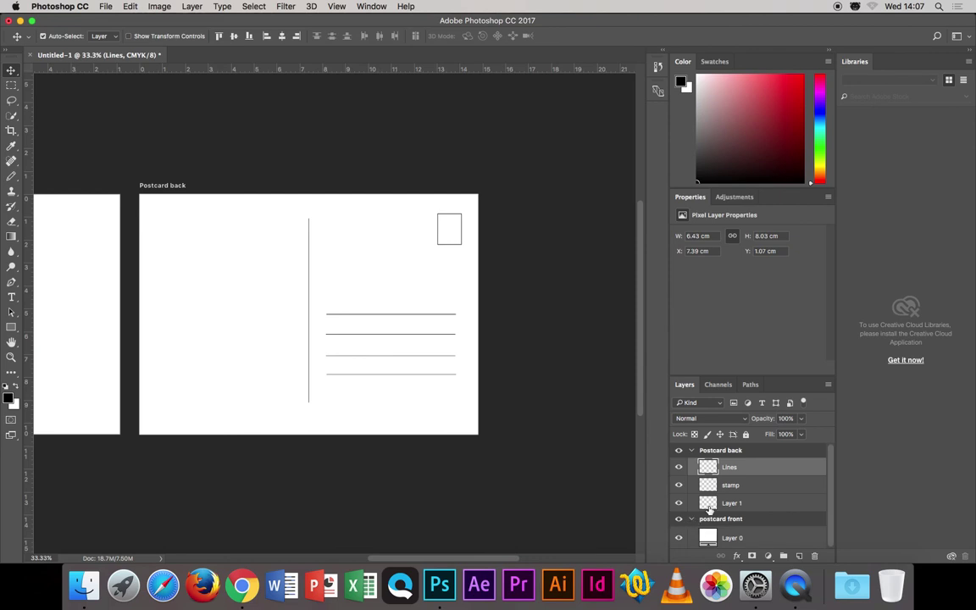
left_click_drag(709, 518, 713, 527)
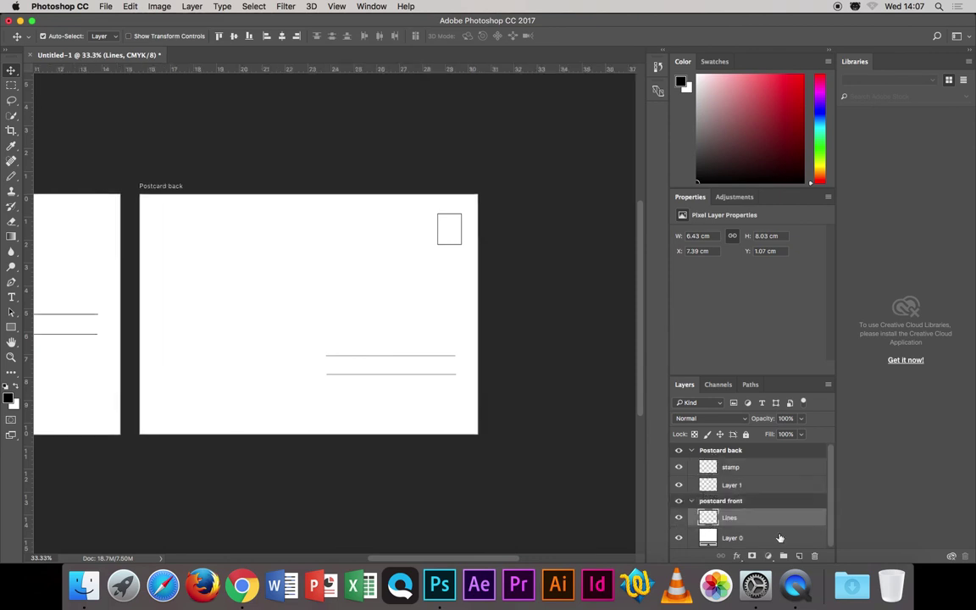
left_click_drag(712, 484, 711, 490)
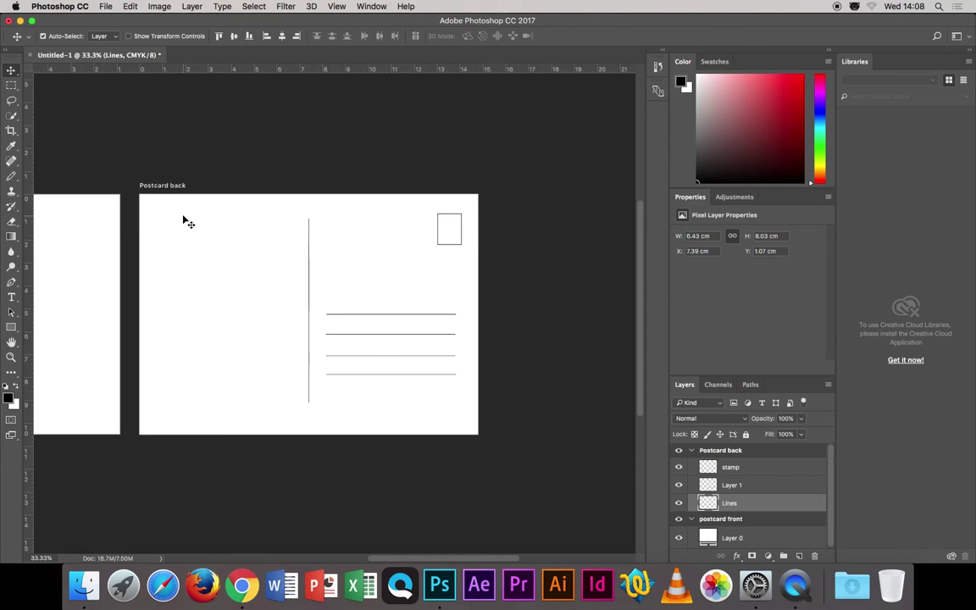
Draw a text box about 5 by 1 cm in the postcard back's lower-left corner and enter the placeholder text "shkjhsdfkjs" in Mistral.
left_click(11, 299)
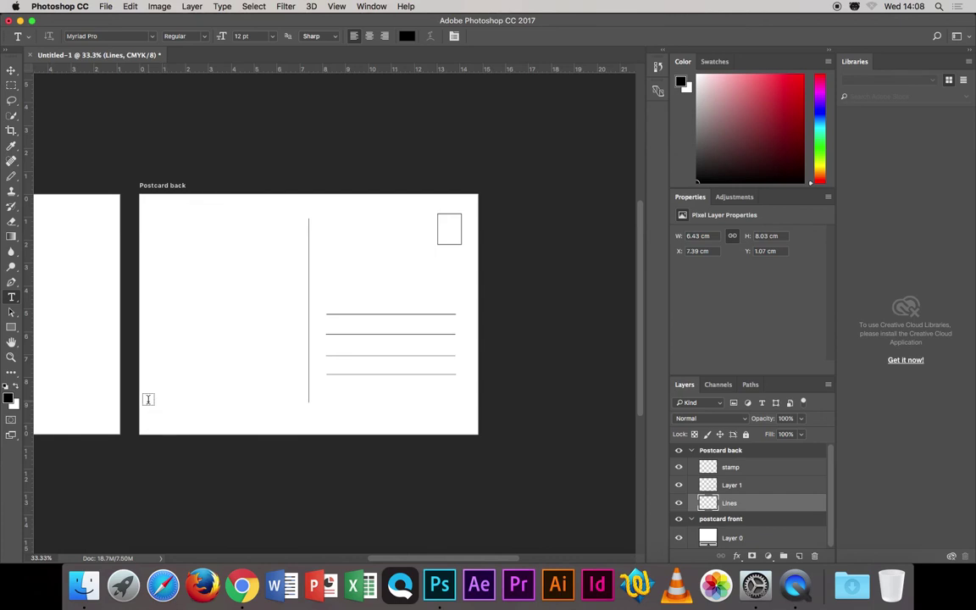
left_click_drag(152, 395, 267, 416)
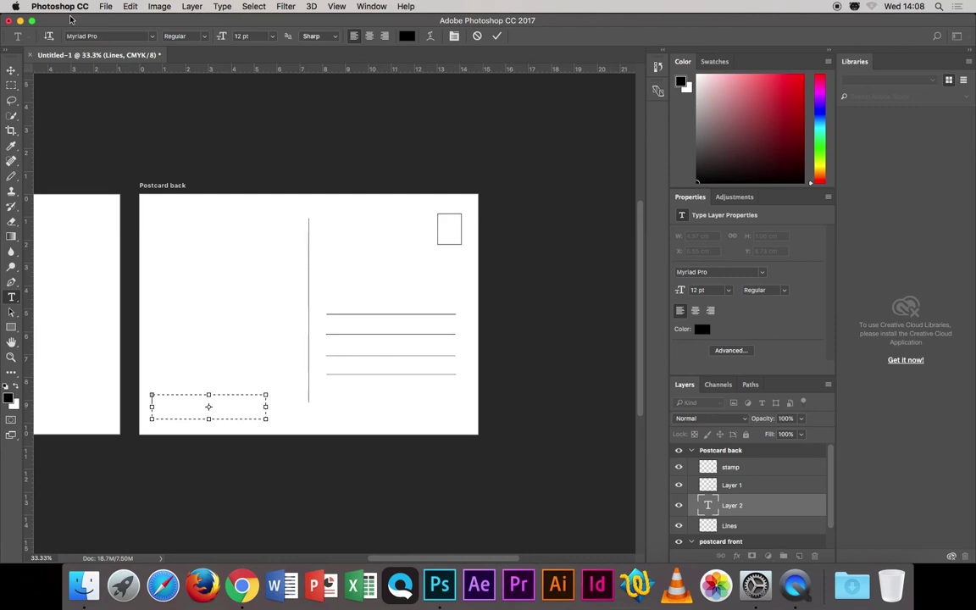
left_click(153, 39)
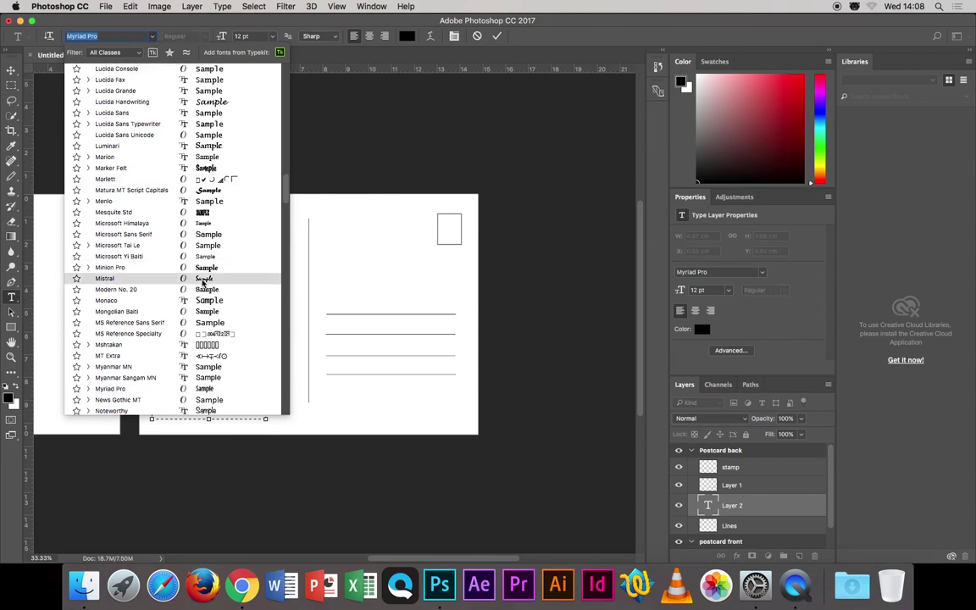
left_click(203, 279)
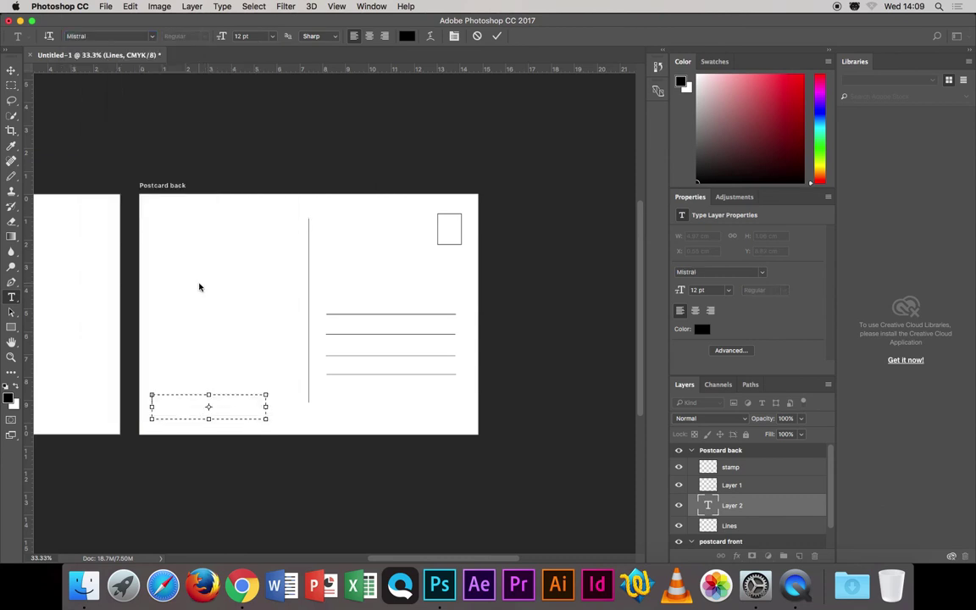
left_click(154, 400)
type("skkjksdfkjs")
key("super+plus")
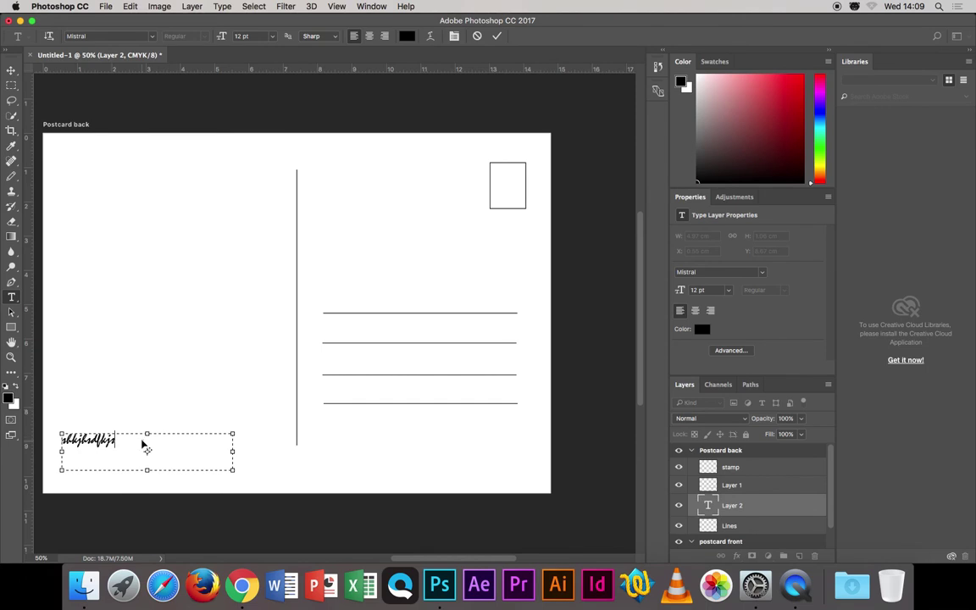
Change the font of the placeholder text in the postcard back's text box to Gill Sans.
left_click_drag(115, 440, 57, 439)
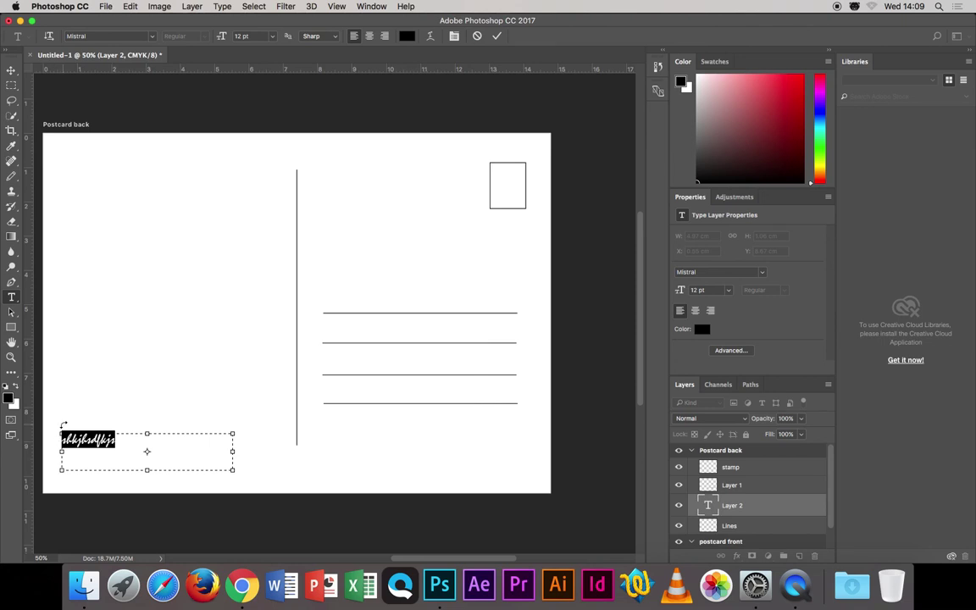
left_click(153, 39)
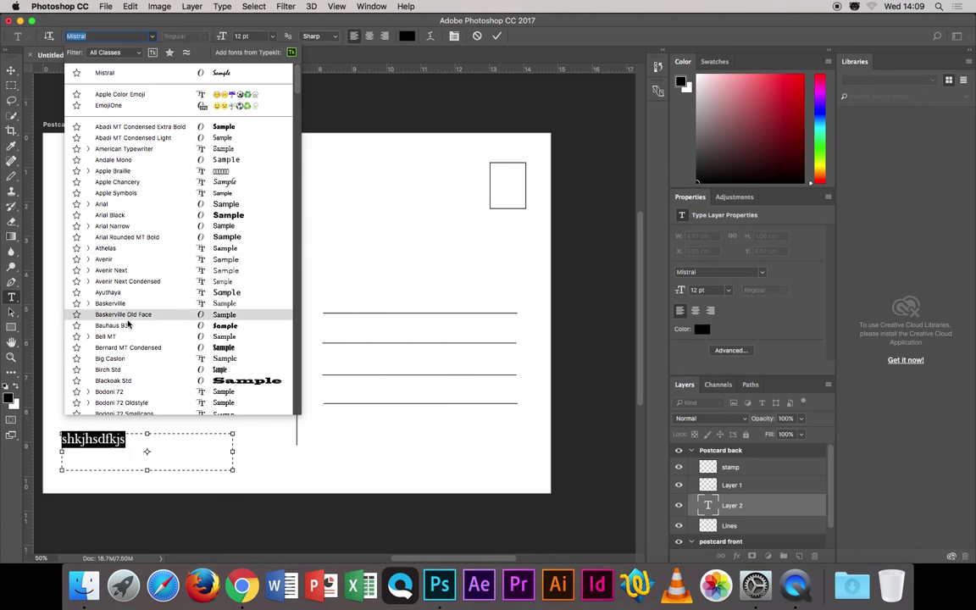
scroll(127, 315, "down", 5)
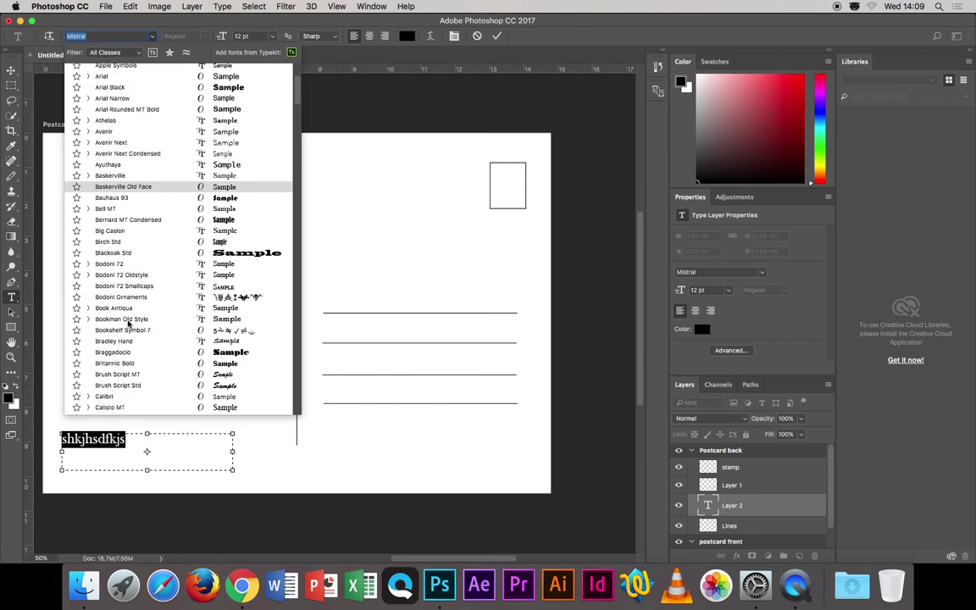
scroll(128, 323, "down", 5)
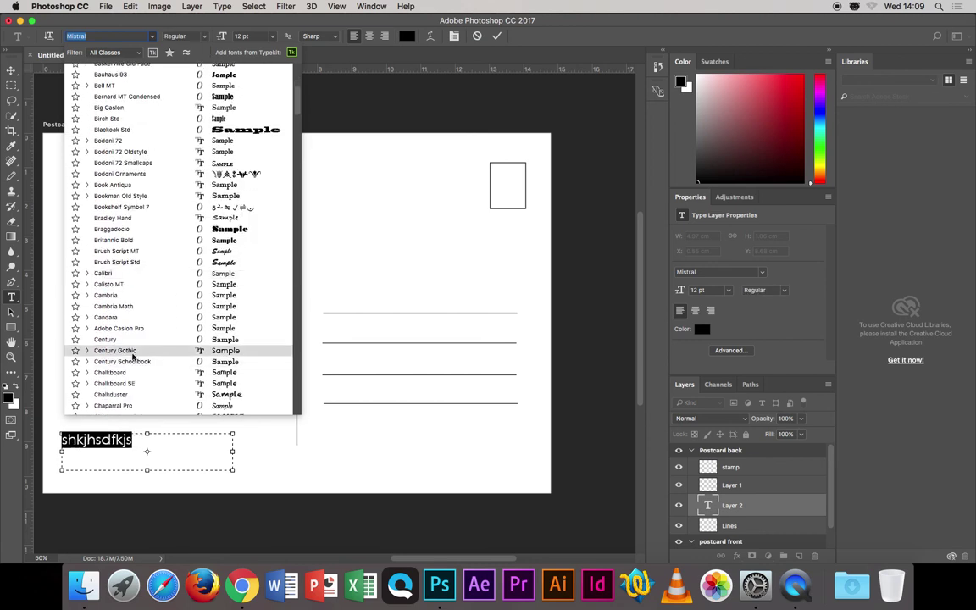
scroll(136, 352, "down", 15)
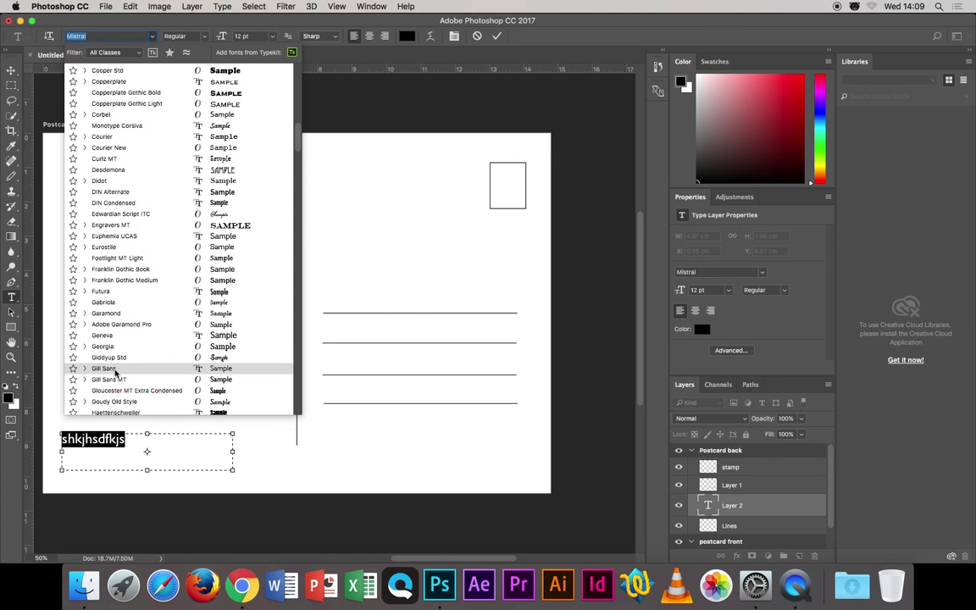
left_click(116, 374)
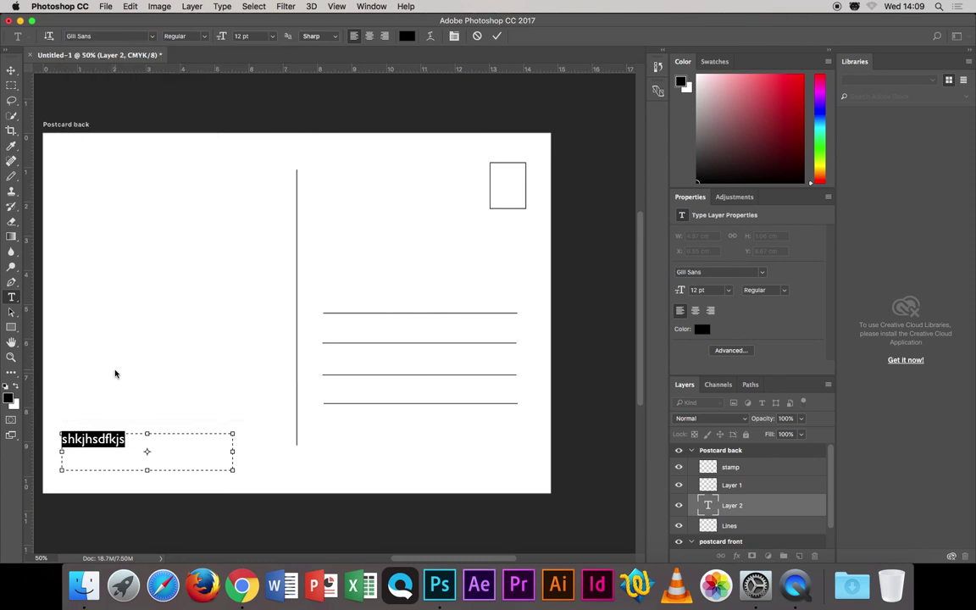
Try the placeholder text at 8 pt and settle on a font size of 7 pt.
left_click(273, 37)
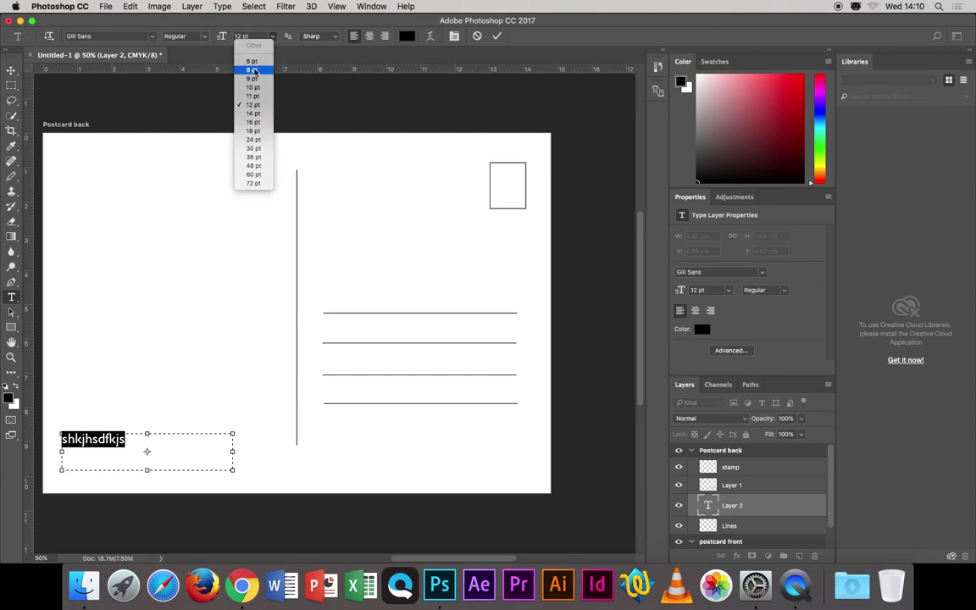
left_click(252, 71)
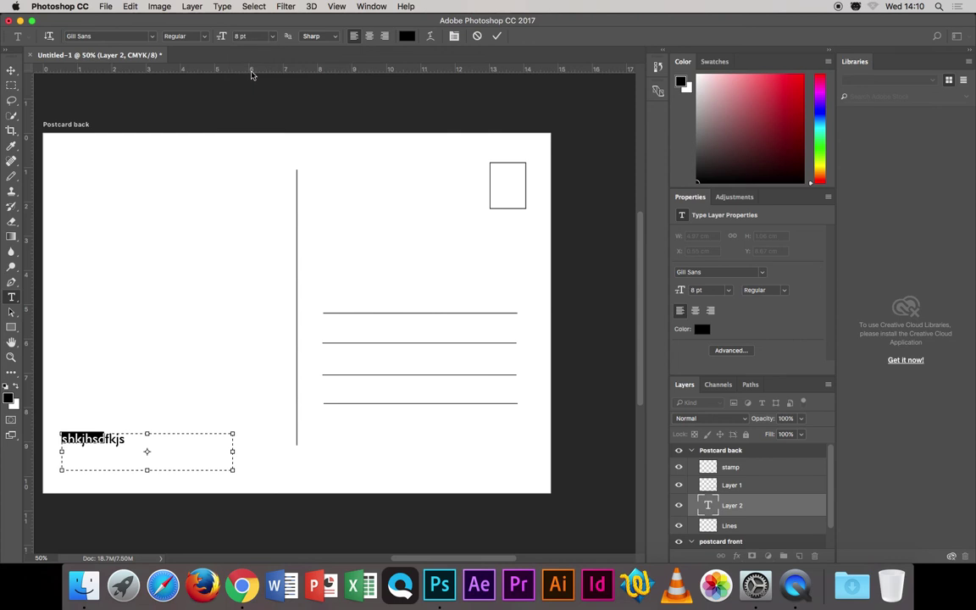
left_click(243, 37)
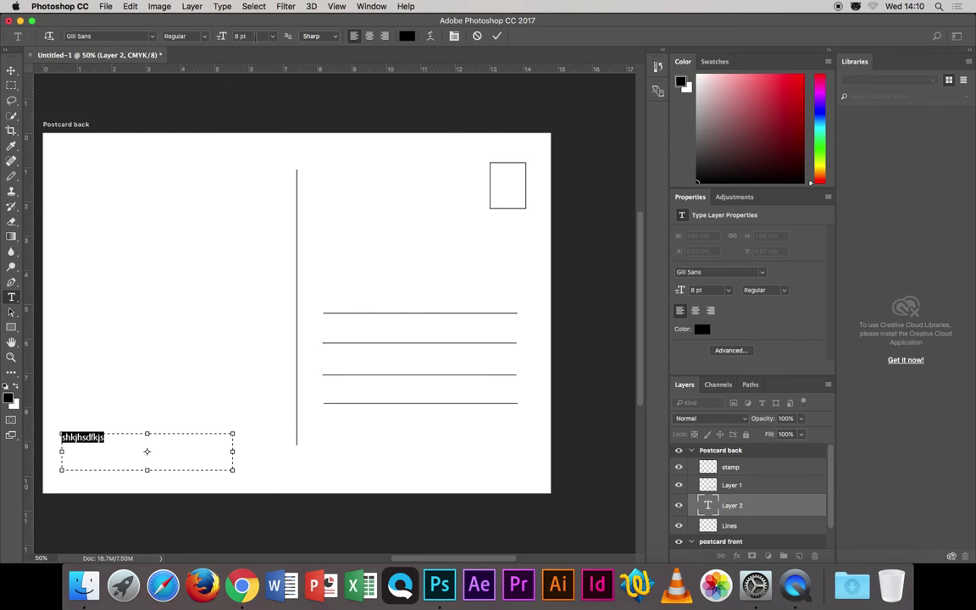
left_click_drag(217, 34, 210, 34)
Replace the placeholder with "Bag Man From Cavan: This is all about the bog man fro Cavan which was discovered blah blah blah.".
type("Ba")
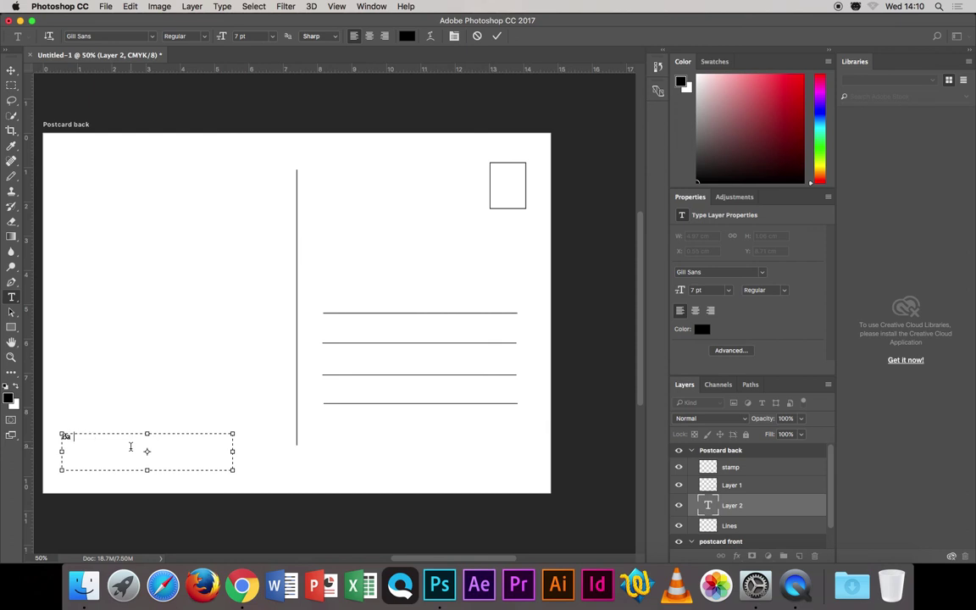
type("g Man irom Cavan: This is all about")
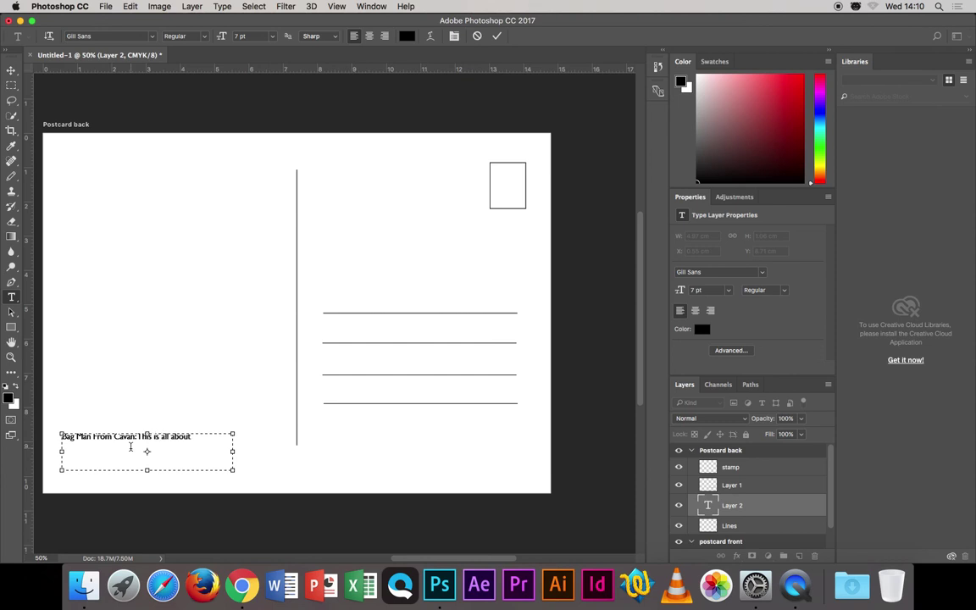
type(" the bo")
type(" man fro")
type(" Cavan")
type(" which w")
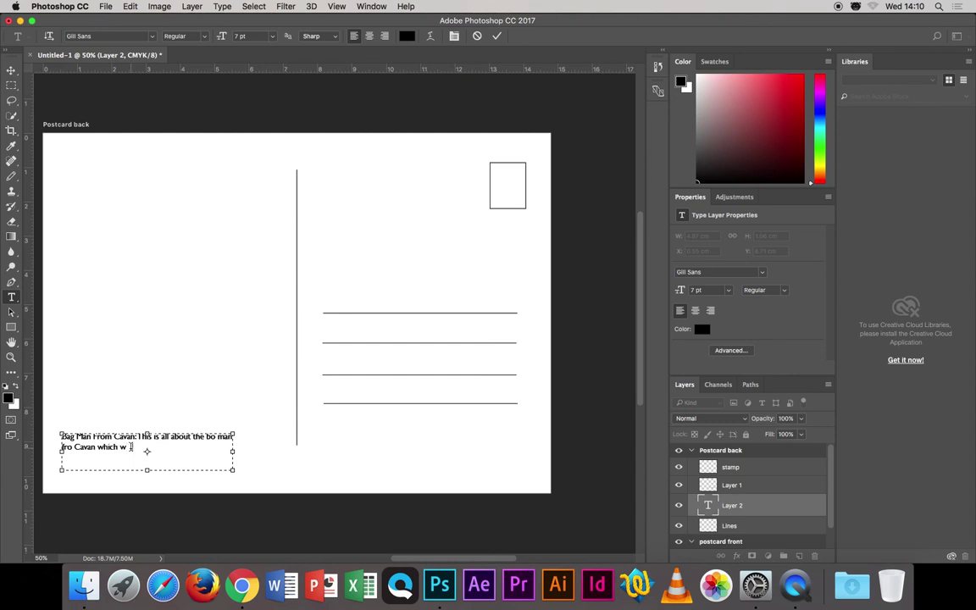
type("as discovered blah blah blah")
left_click(217, 436)
type("g")
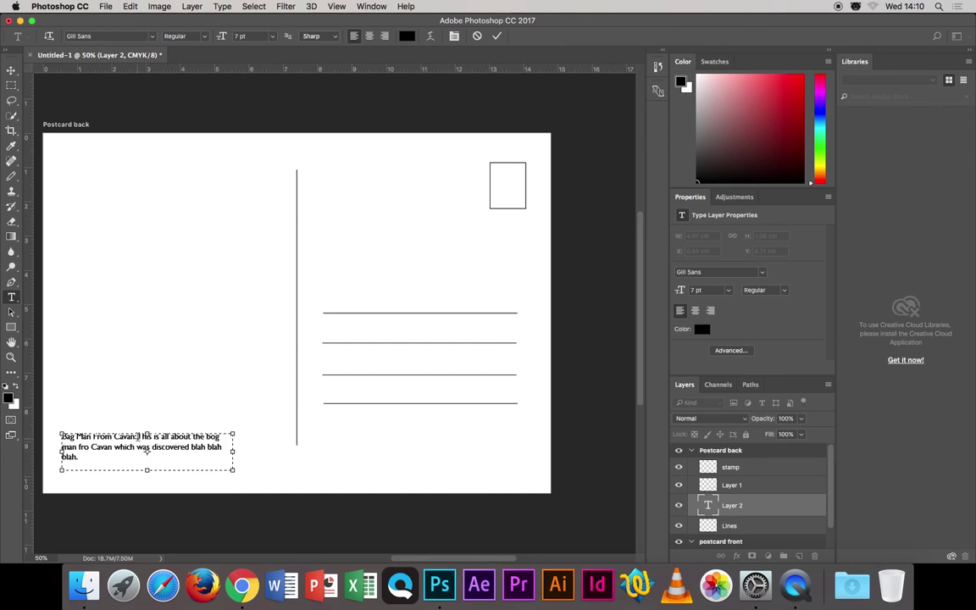
Set the caption's opening words "Bag Man From Cavan:" in Gill Sans Bold and commit the text.
left_click_drag(138, 436, 60, 435)
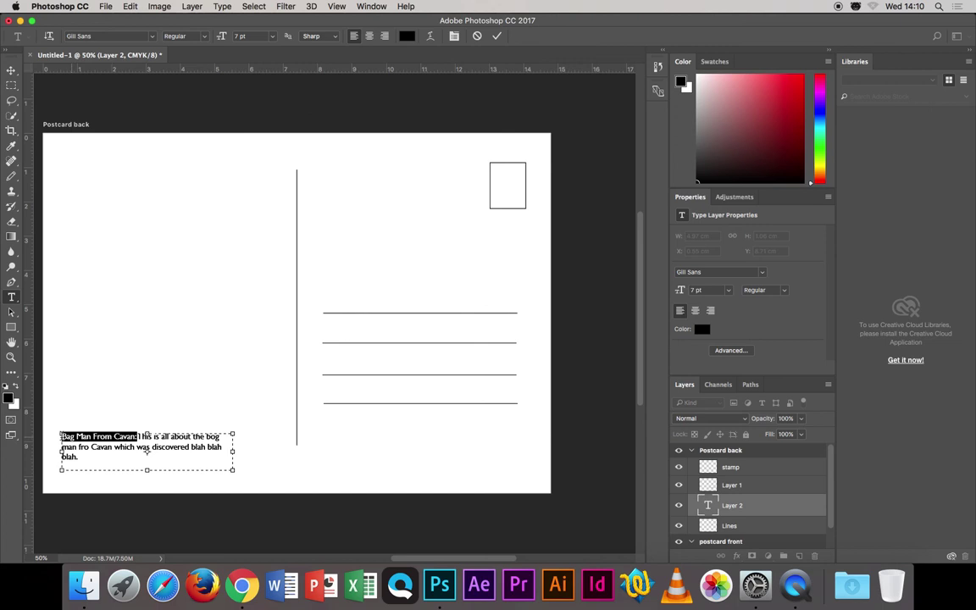
left_click(184, 37)
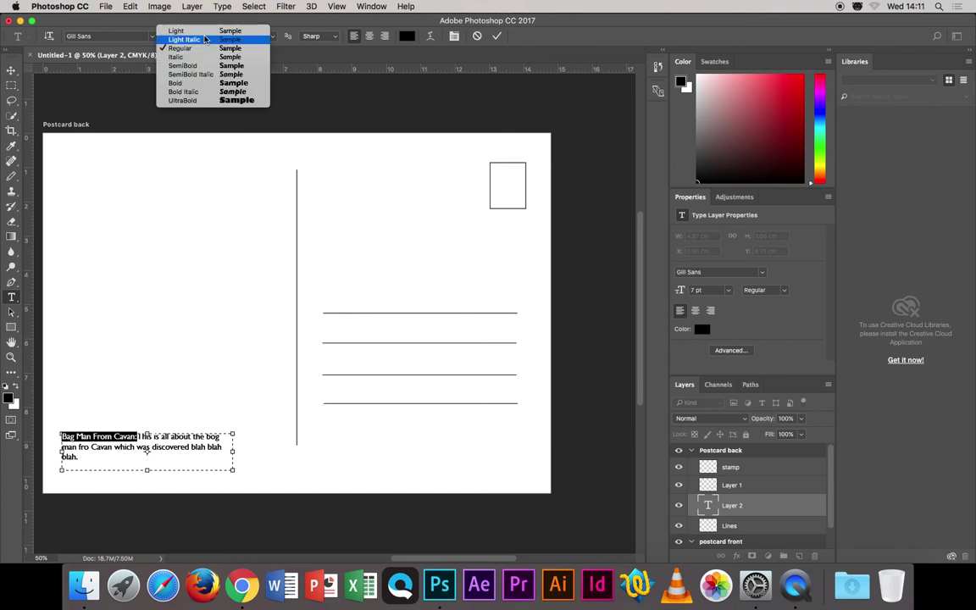
left_click(211, 84)
left_click(11, 69)
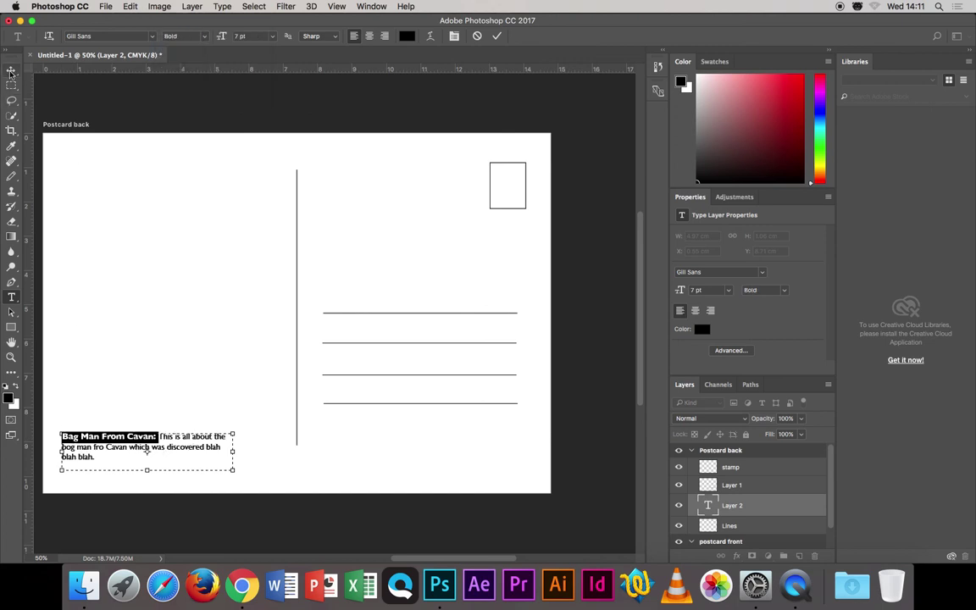
left_click(187, 256)
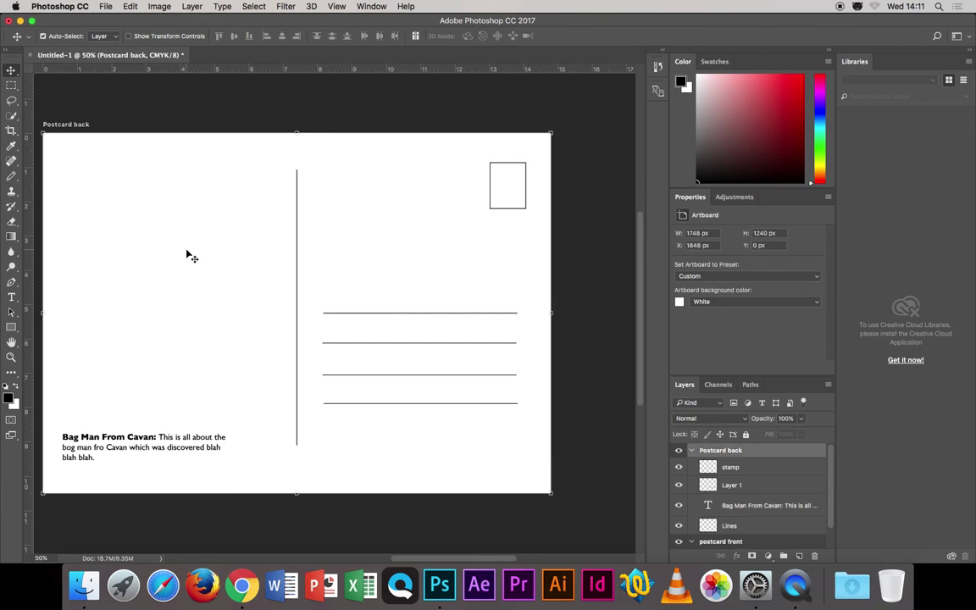
Start saving the postcard document in Photoshop format with its layers kept.
left_click_drag(183, 309, 240, 312)
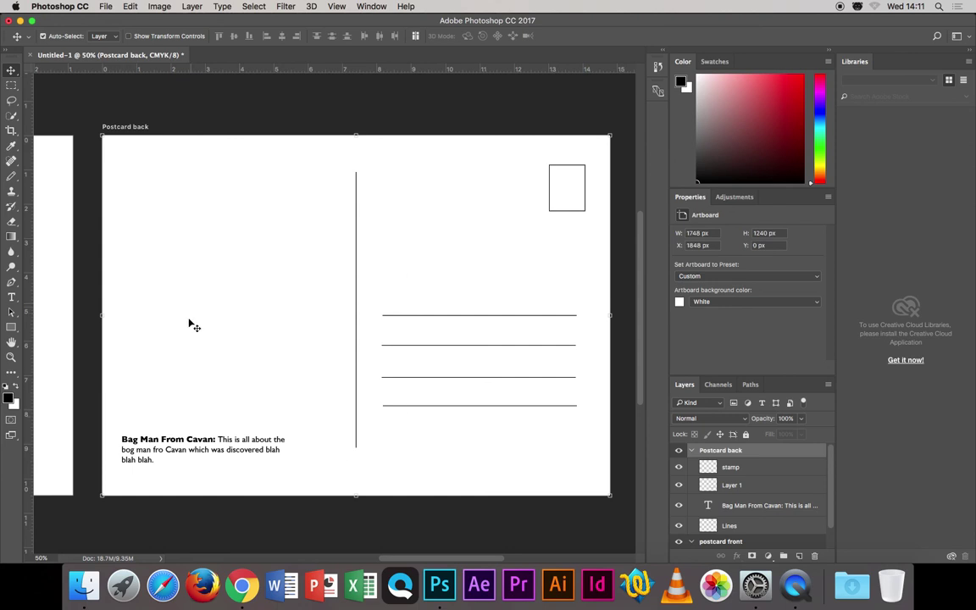
left_click_drag(224, 383, 335, 333)
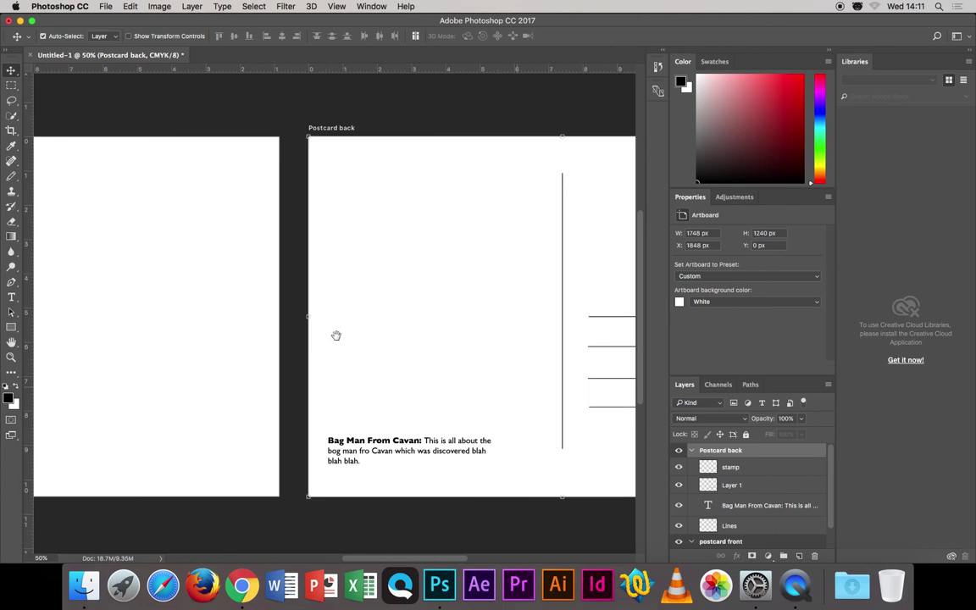
left_click_drag(249, 327, 462, 324)
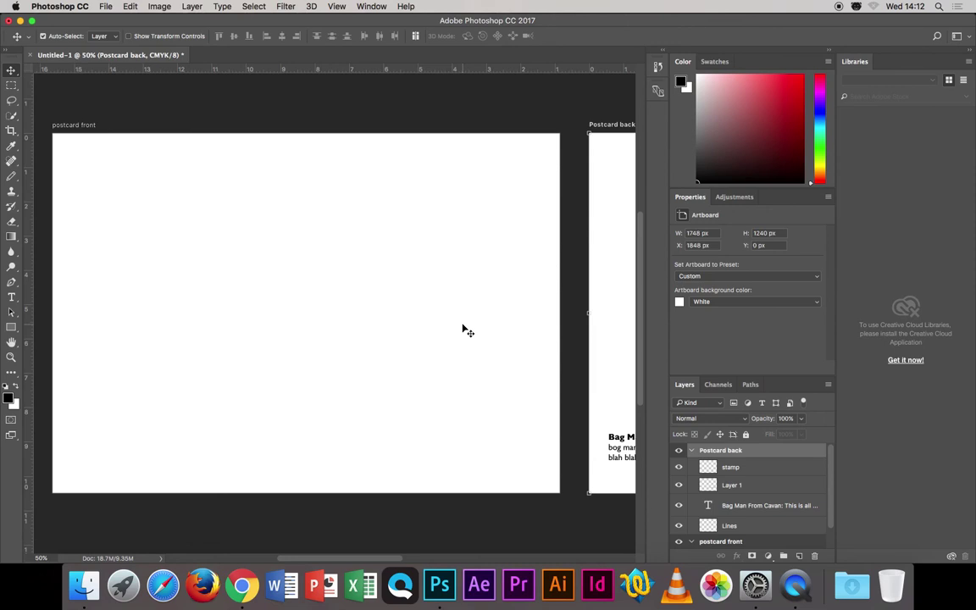
scroll(377, 324, "left", 2)
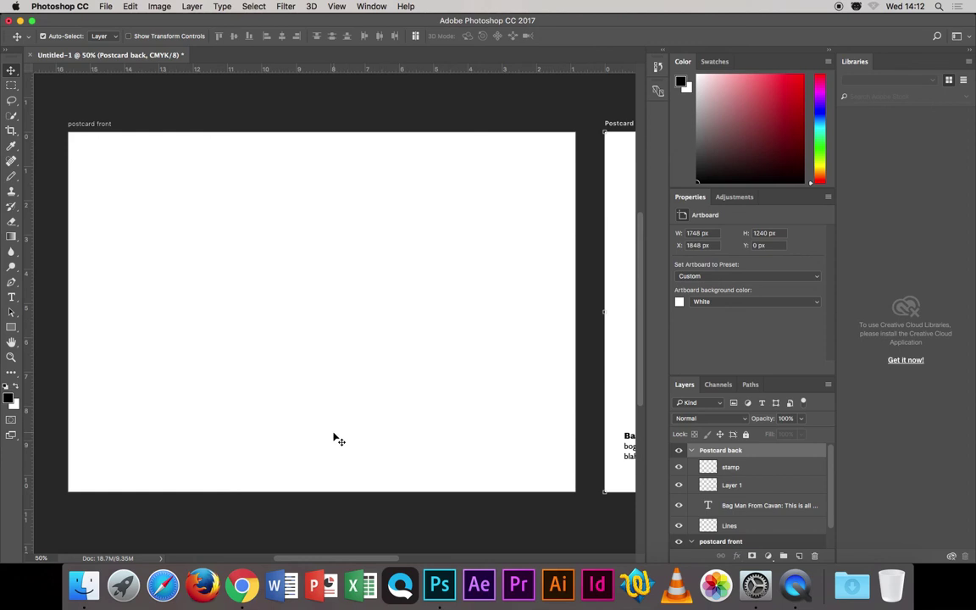
key("super+s")
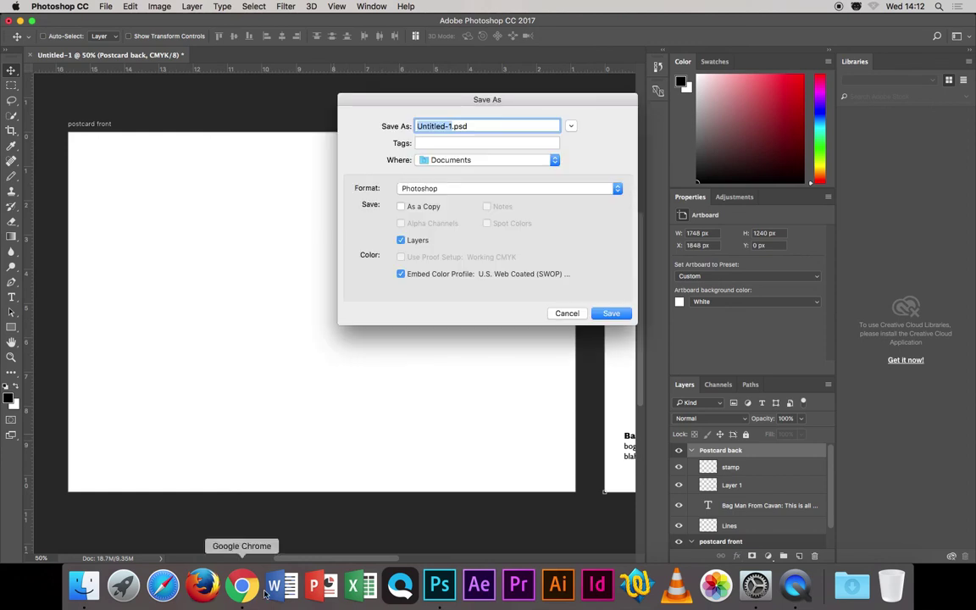